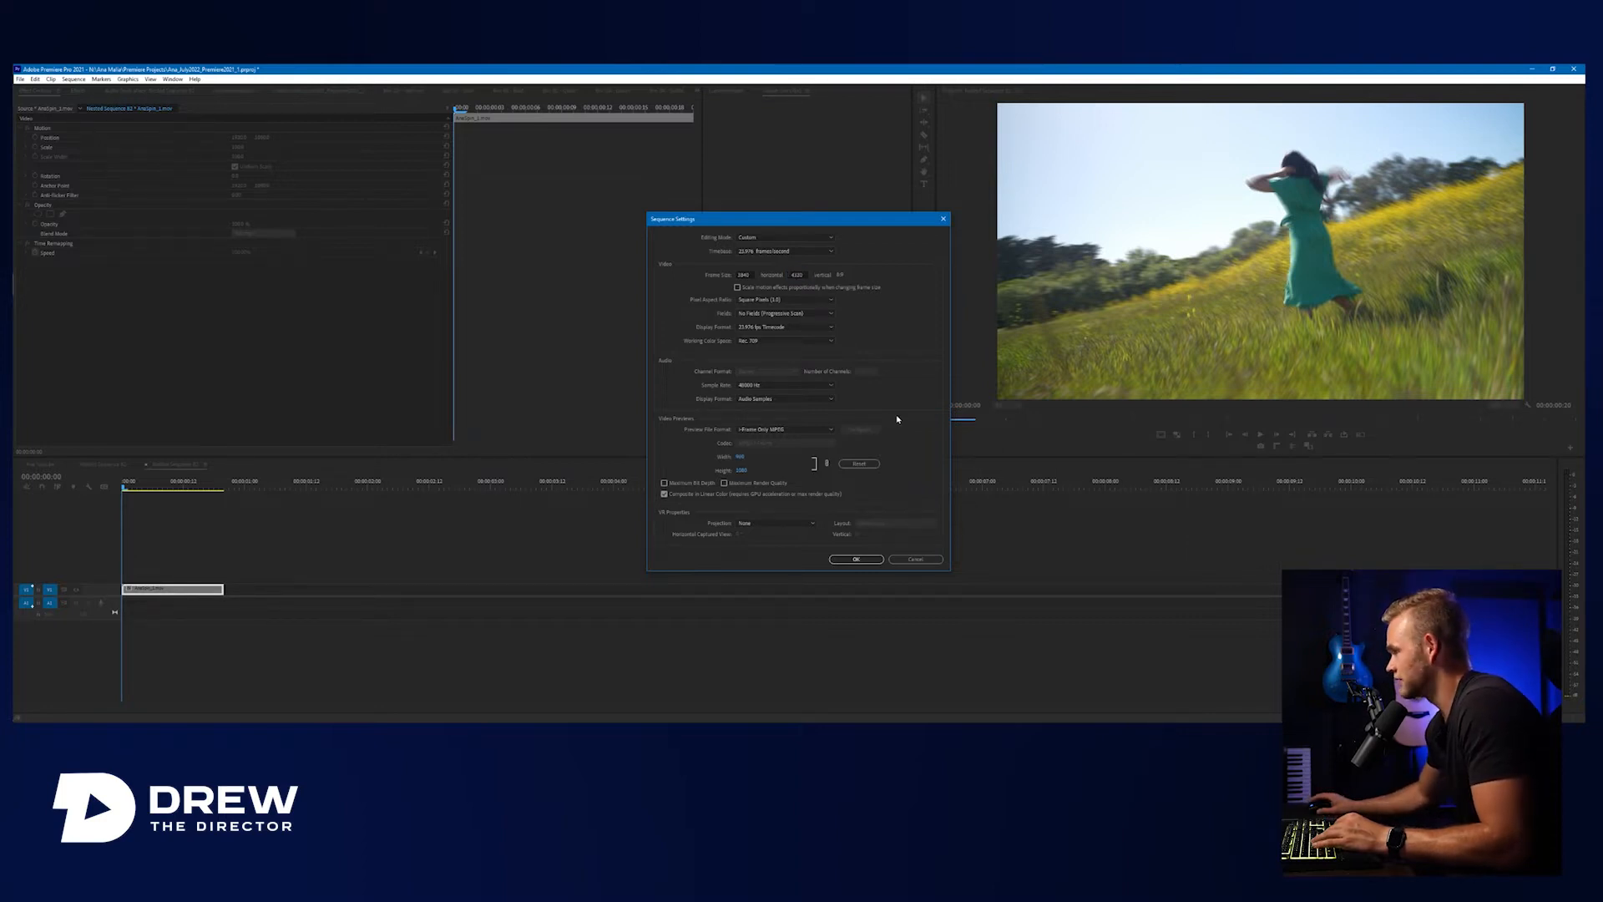
Apply the sequence settings with the taller 3840 by 4320 frame and accept deleting the existing preview files.
left_click(857, 560)
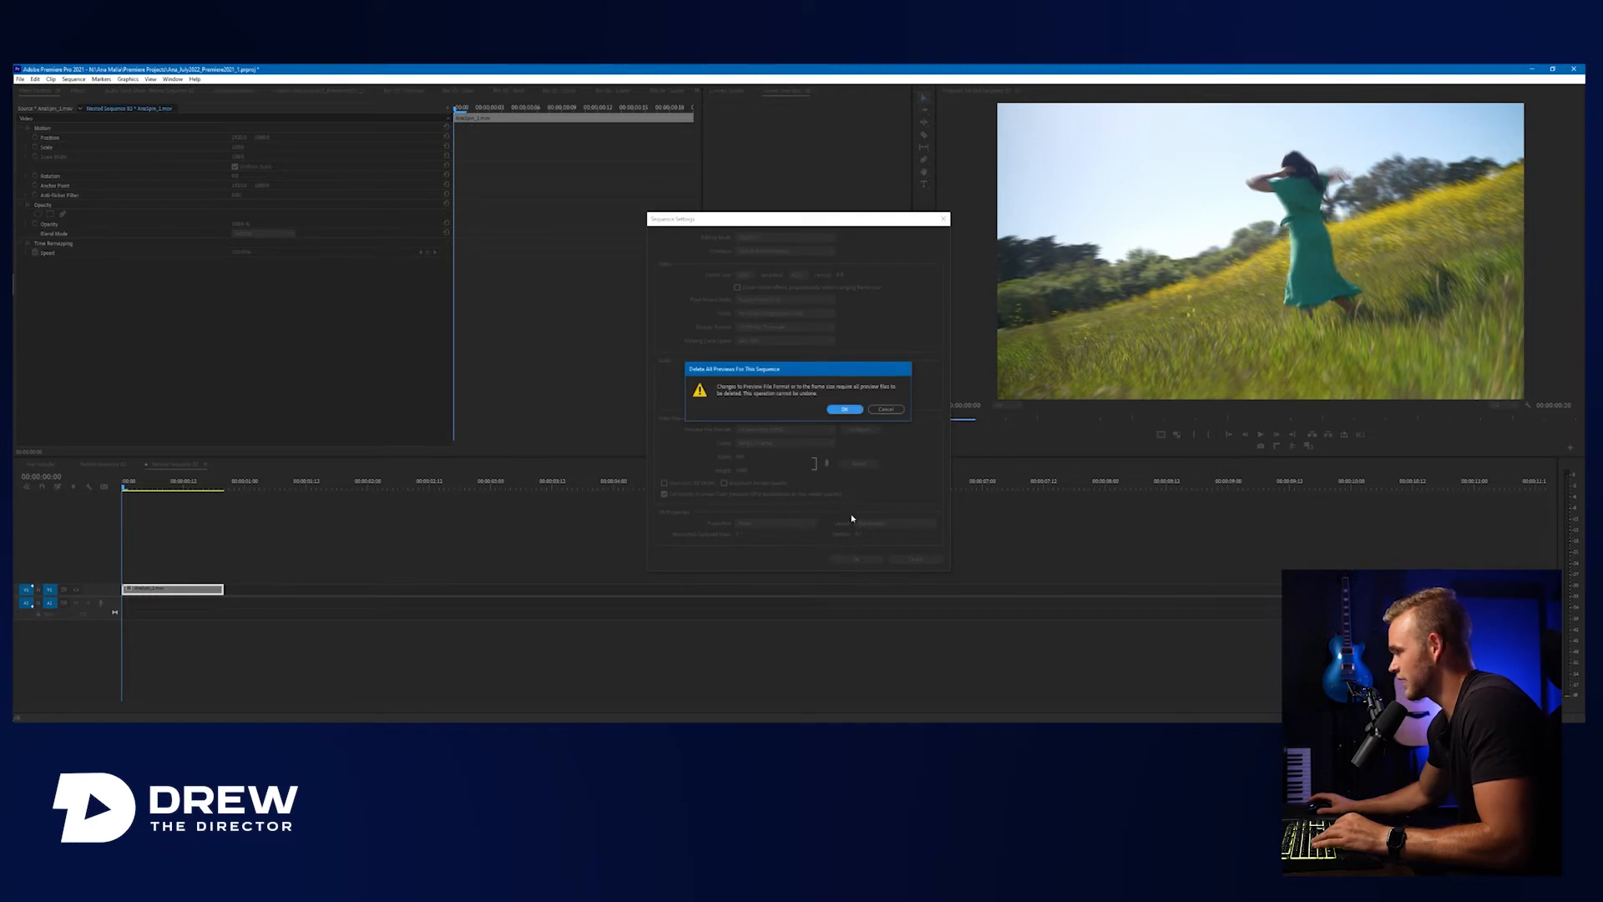
left_click(845, 409)
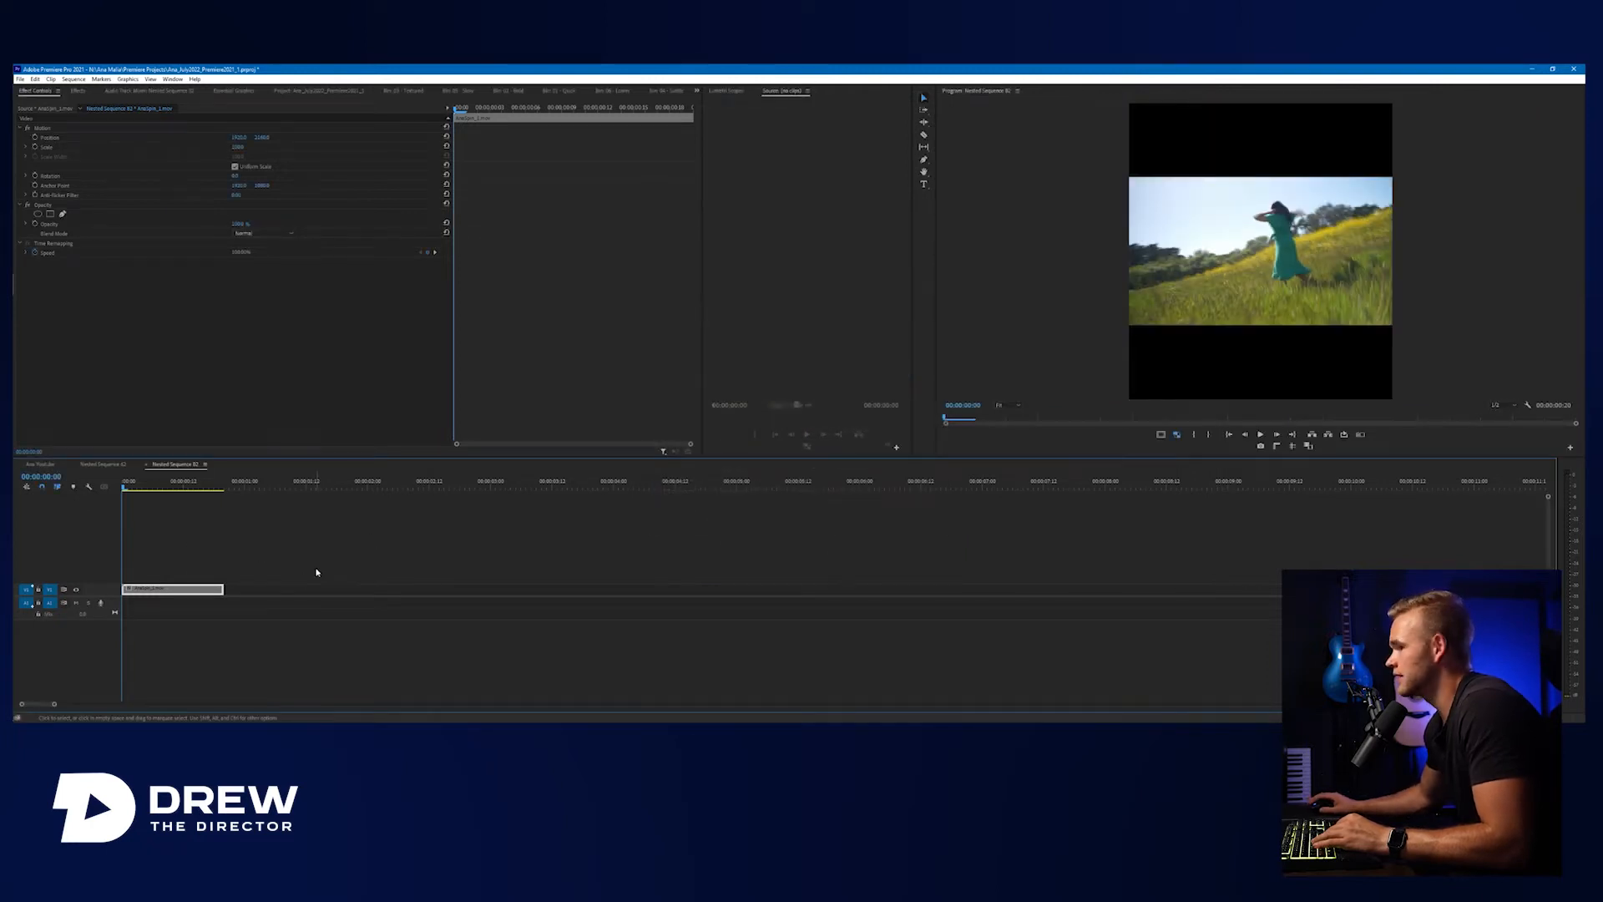
Lower the clip's vertical position until it fills the lower half of the frame, checking its bottom edge at 100% preview zoom.
left_click_drag(265, 139, 492, 138)
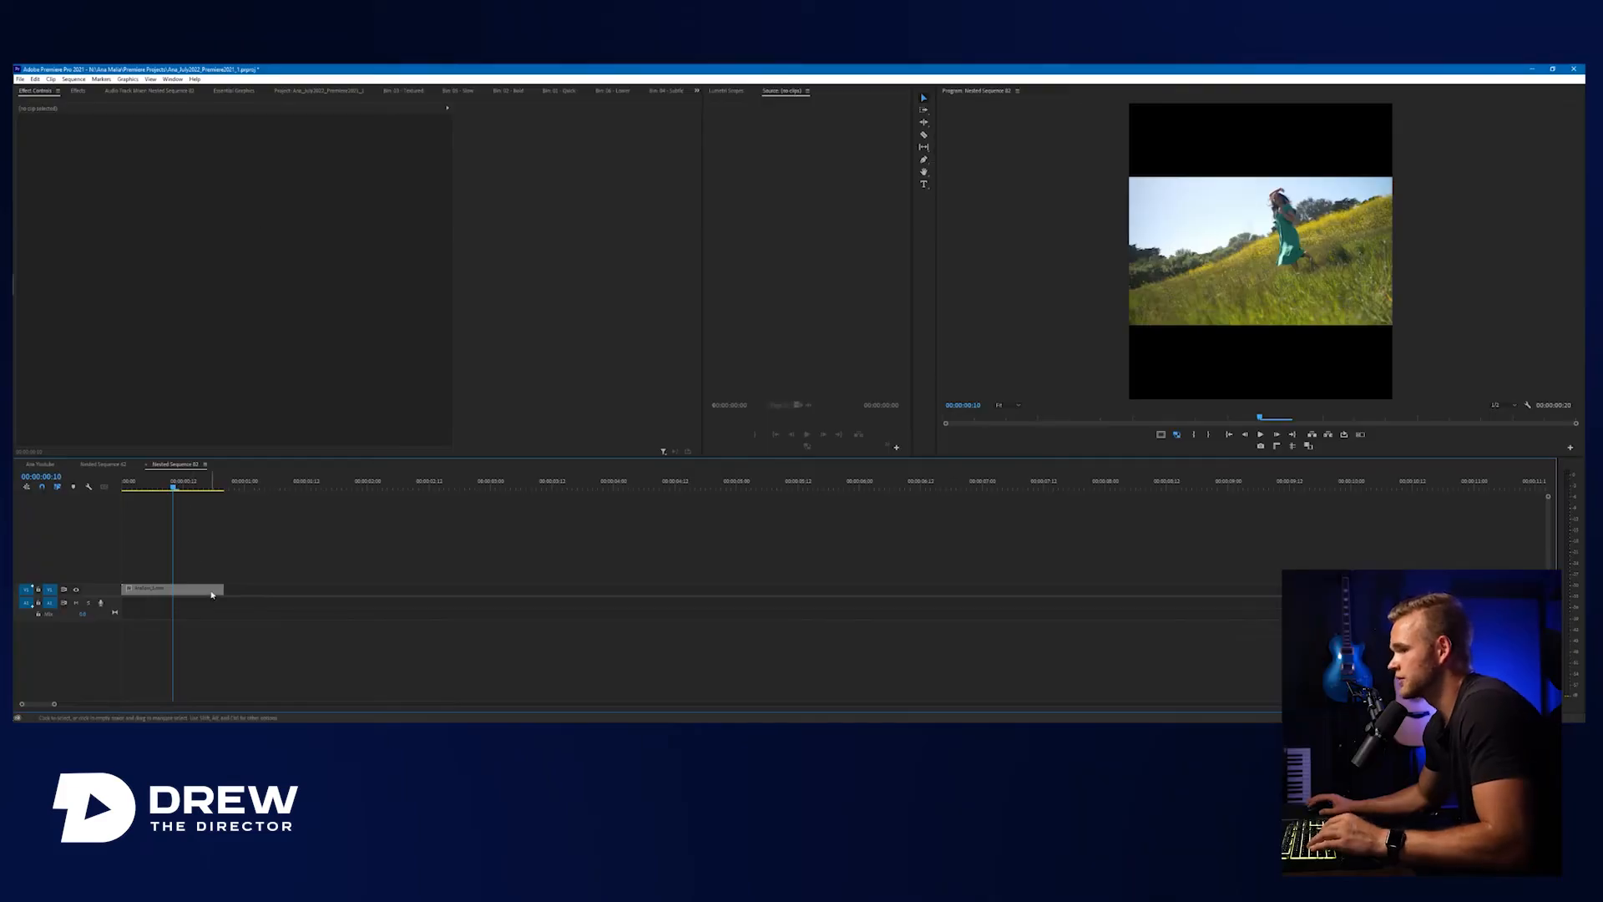
left_click(212, 594)
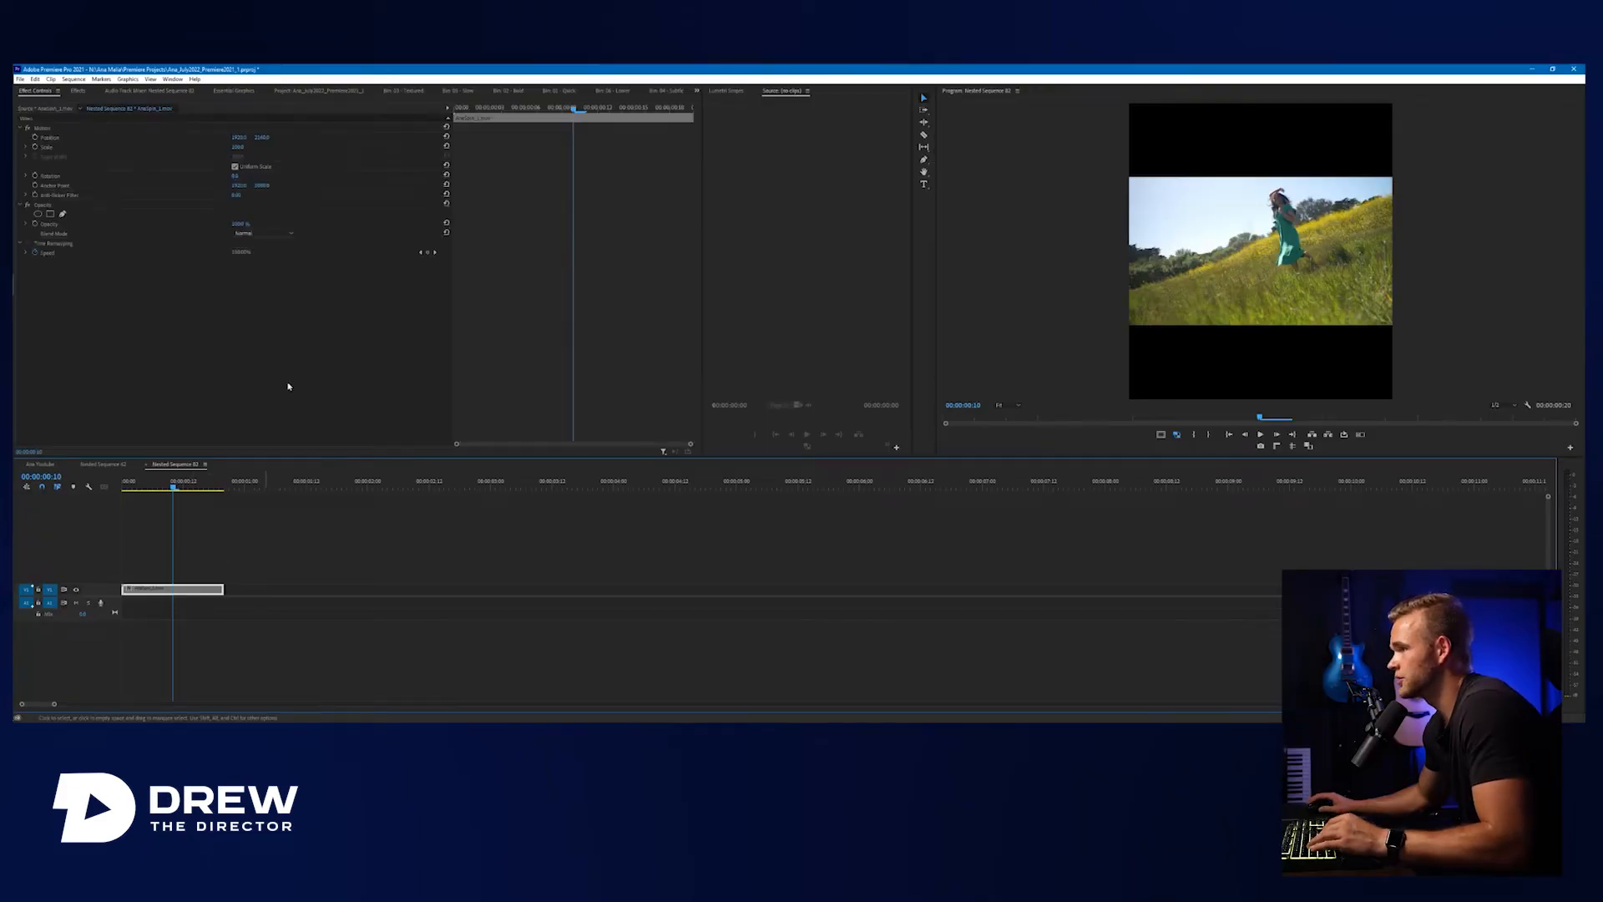
left_click_drag(262, 138, 710, 138)
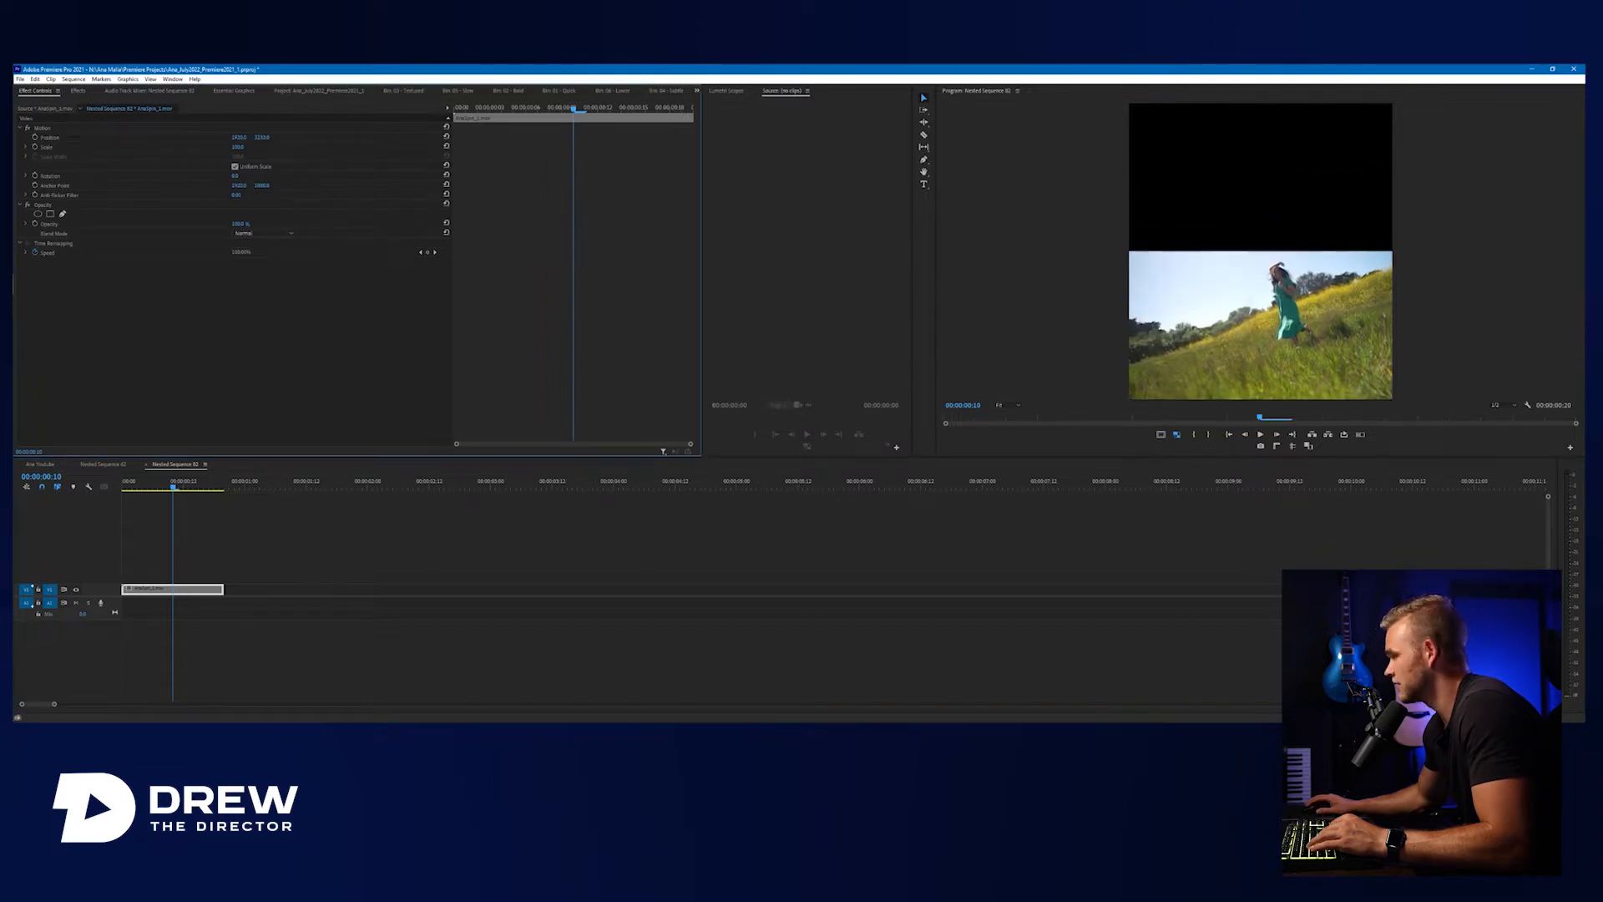
left_click(1018, 405)
left_click(1009, 486)
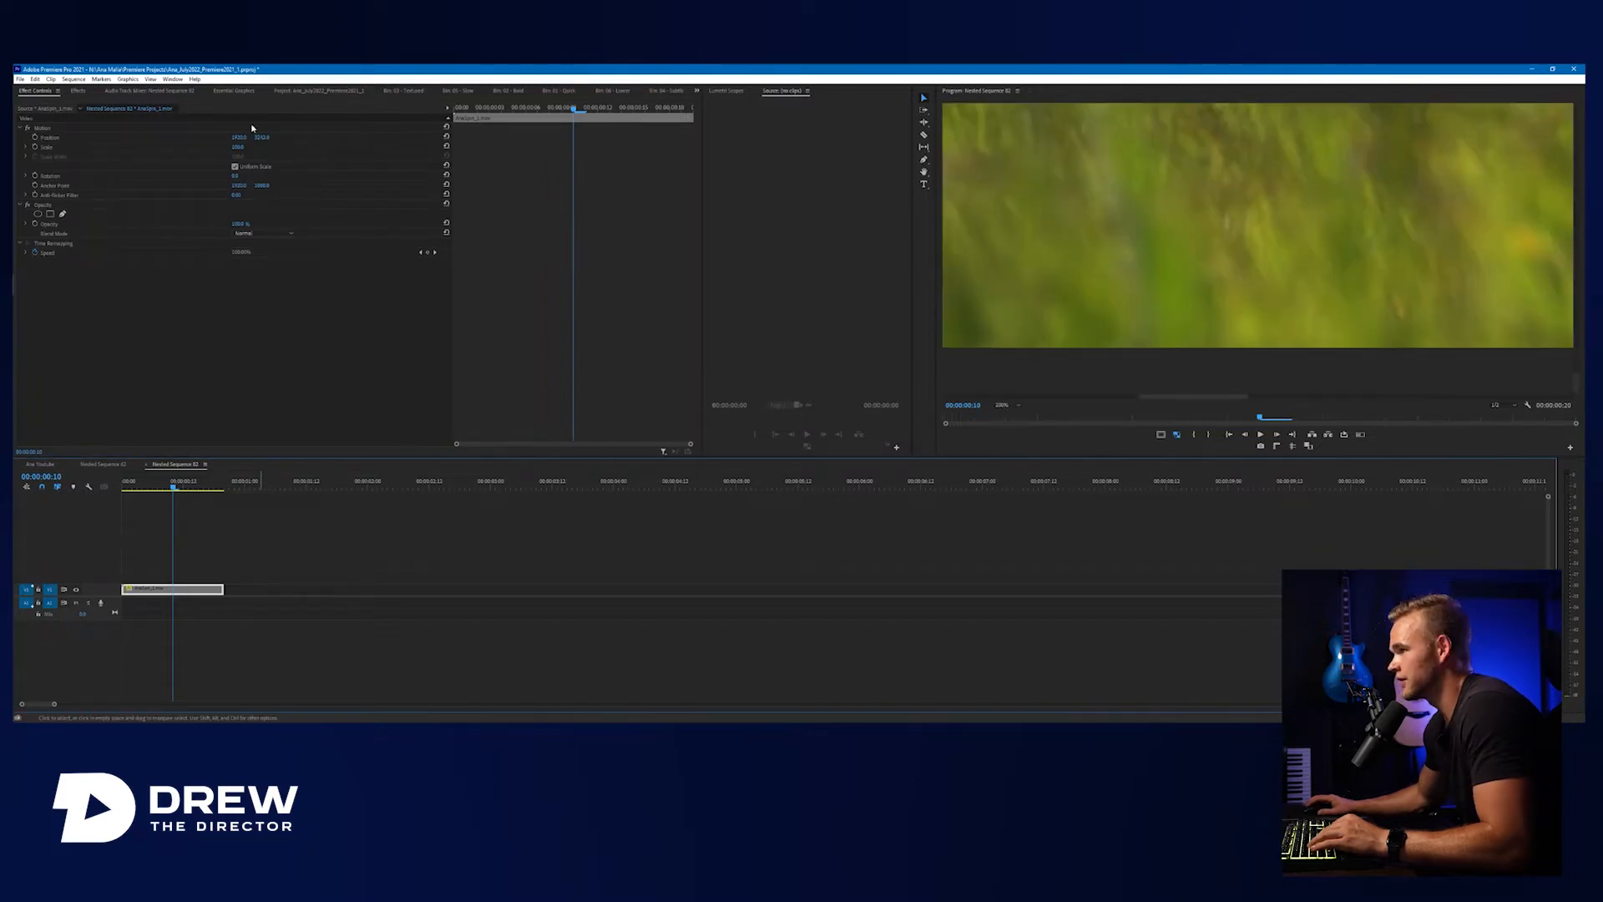
left_click_drag(262, 138, 281, 138)
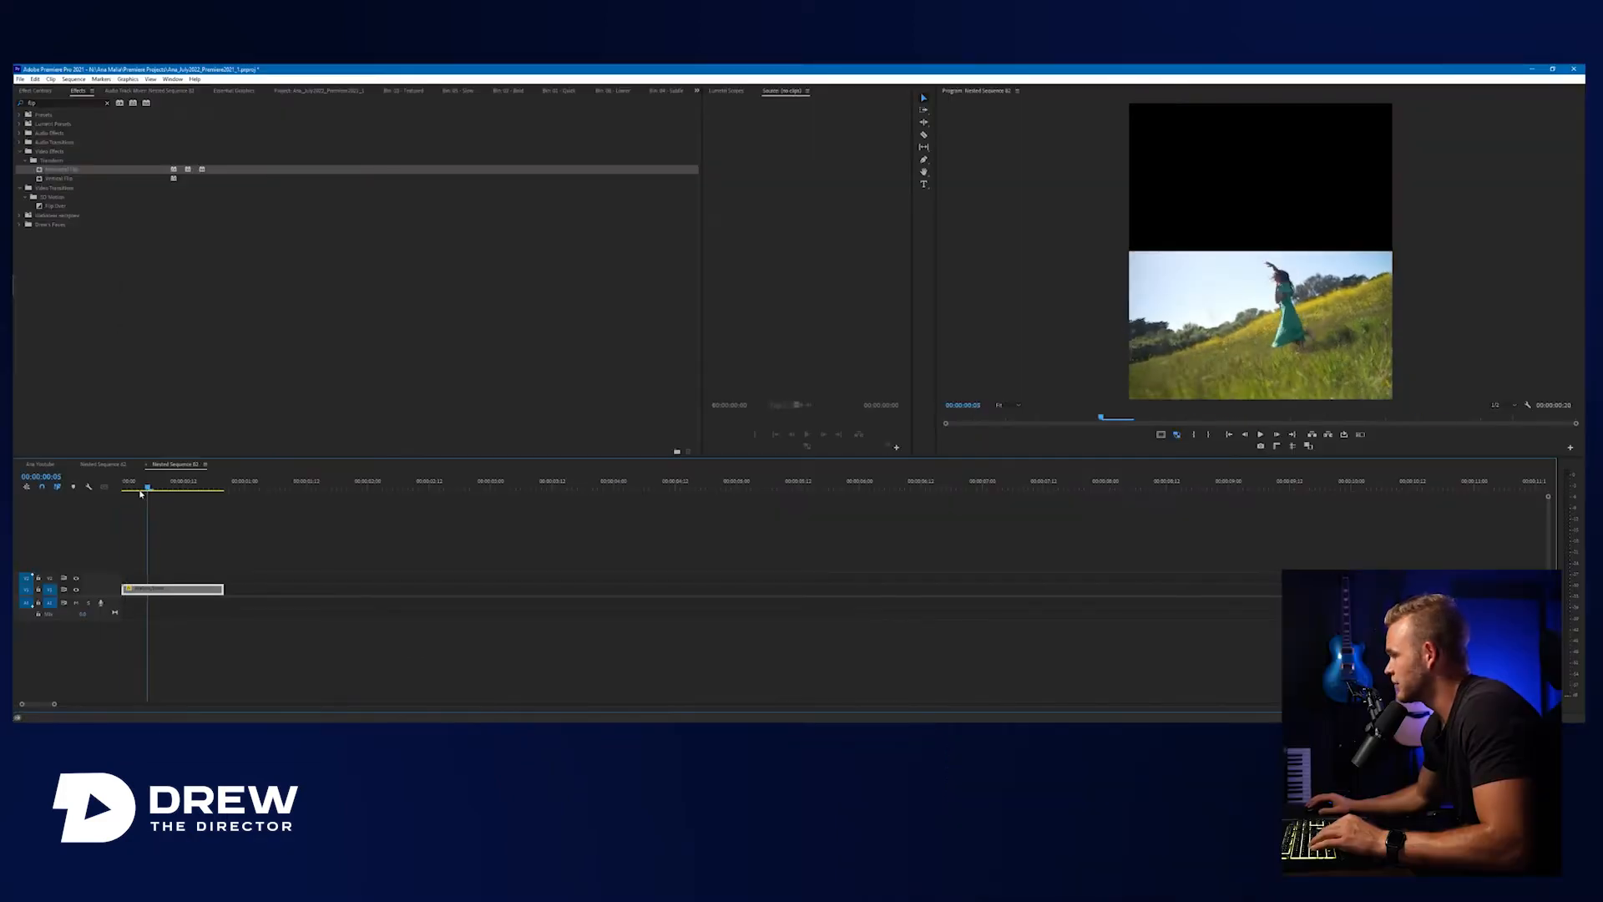
Duplicate the clip onto the video track above and apply the Vertical Flip effect to the copy.
left_click_drag(210, 503, 124, 502)
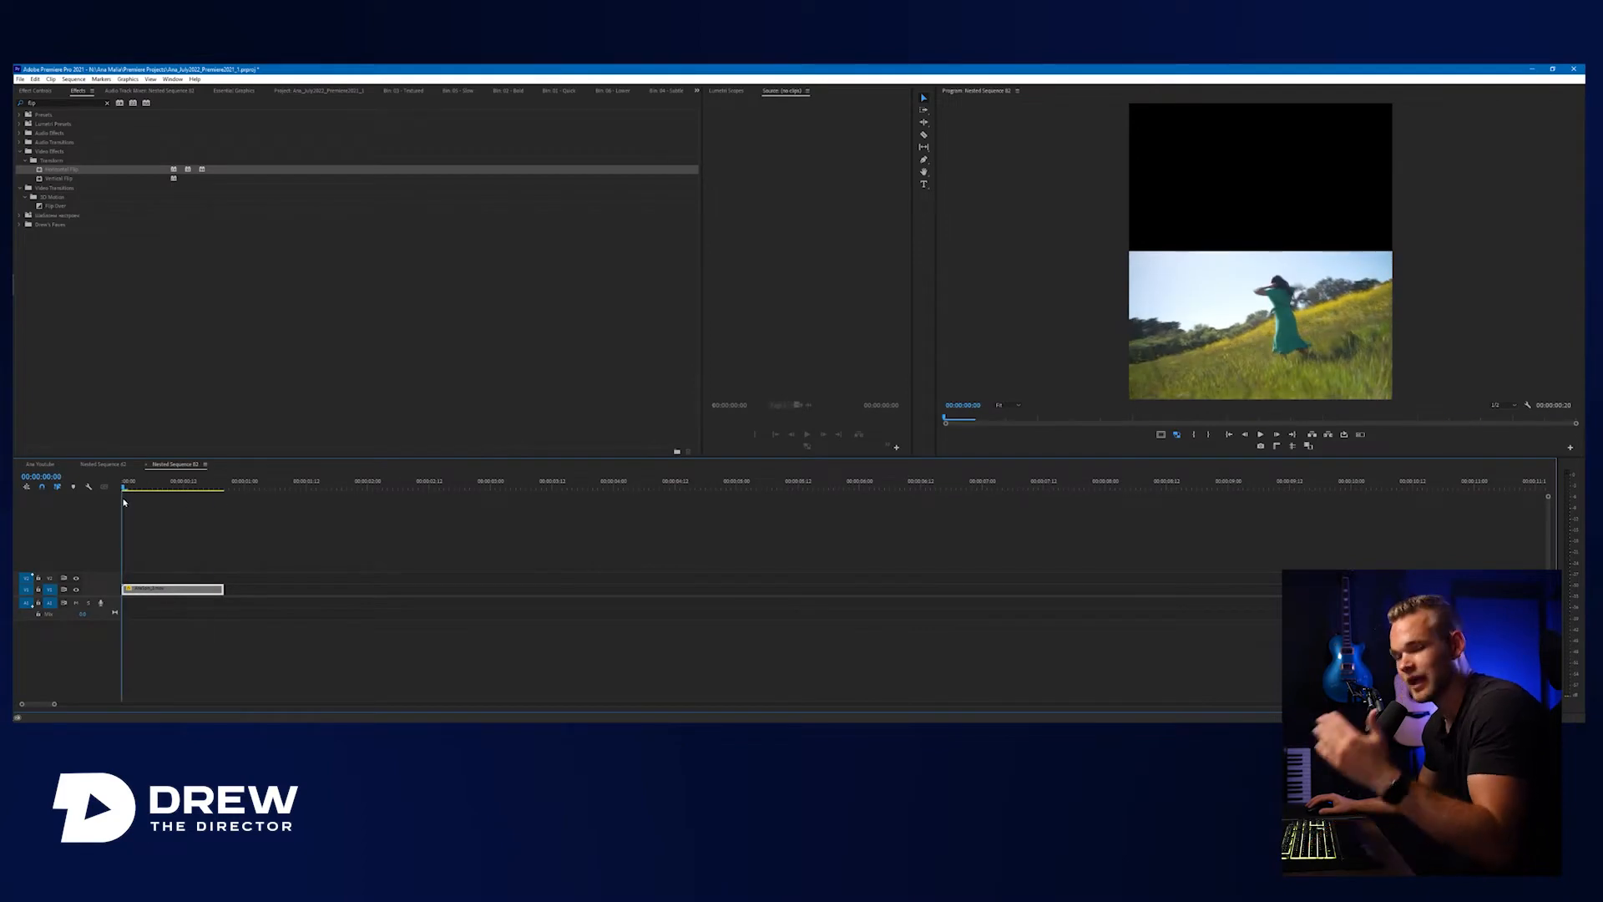
left_click_drag(124, 502, 207, 514)
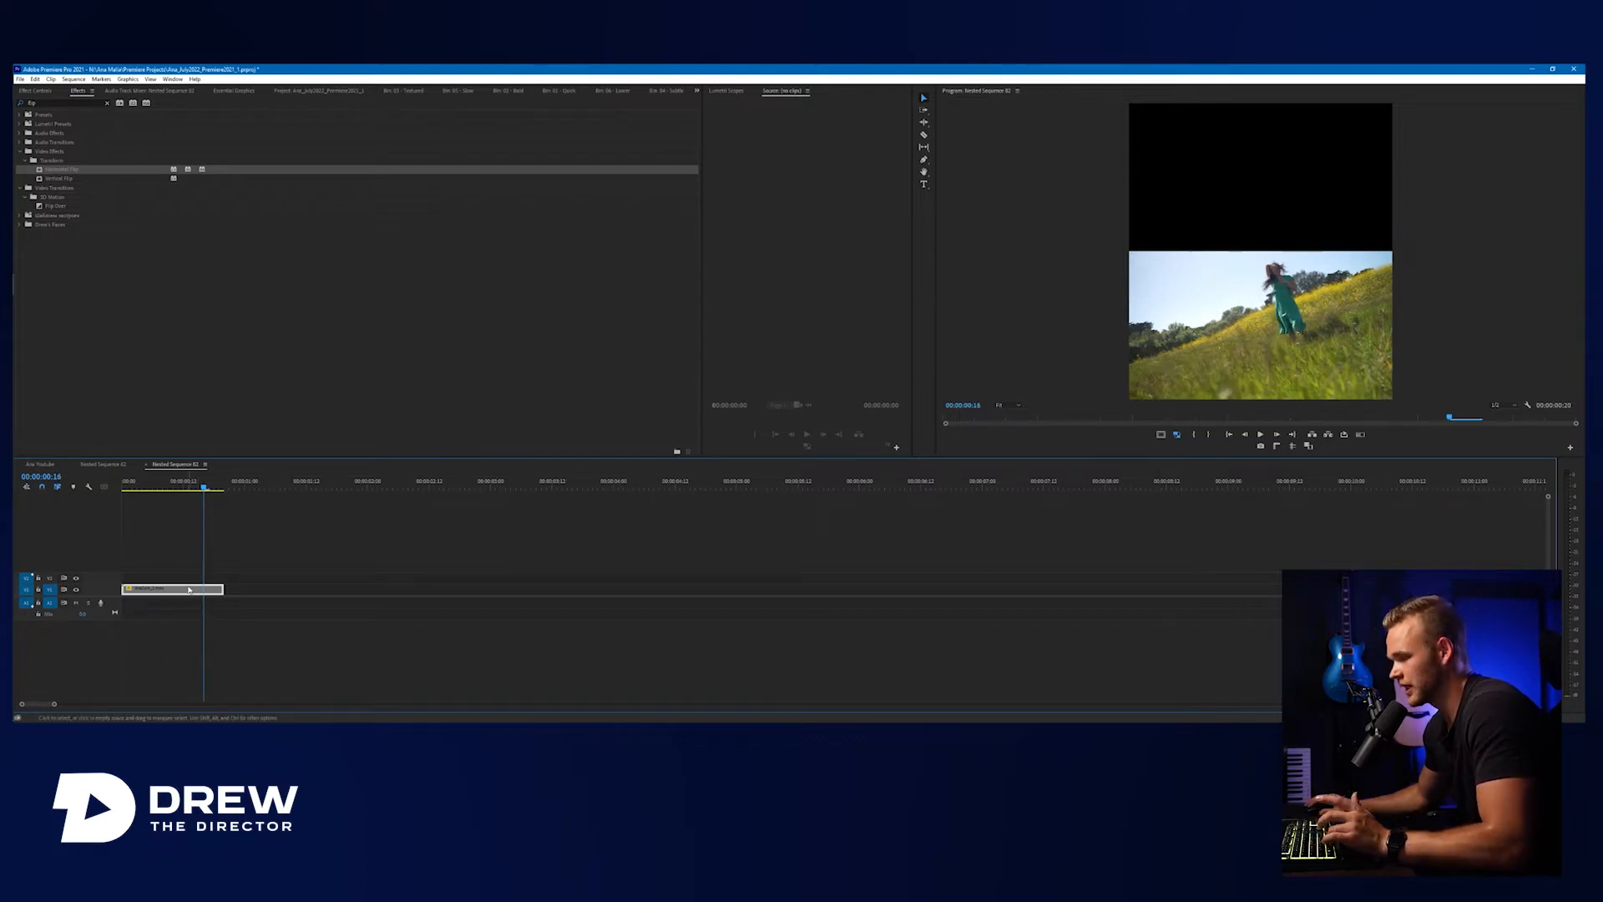
left_click_drag(186, 592, 186, 578)
left_click(81, 101)
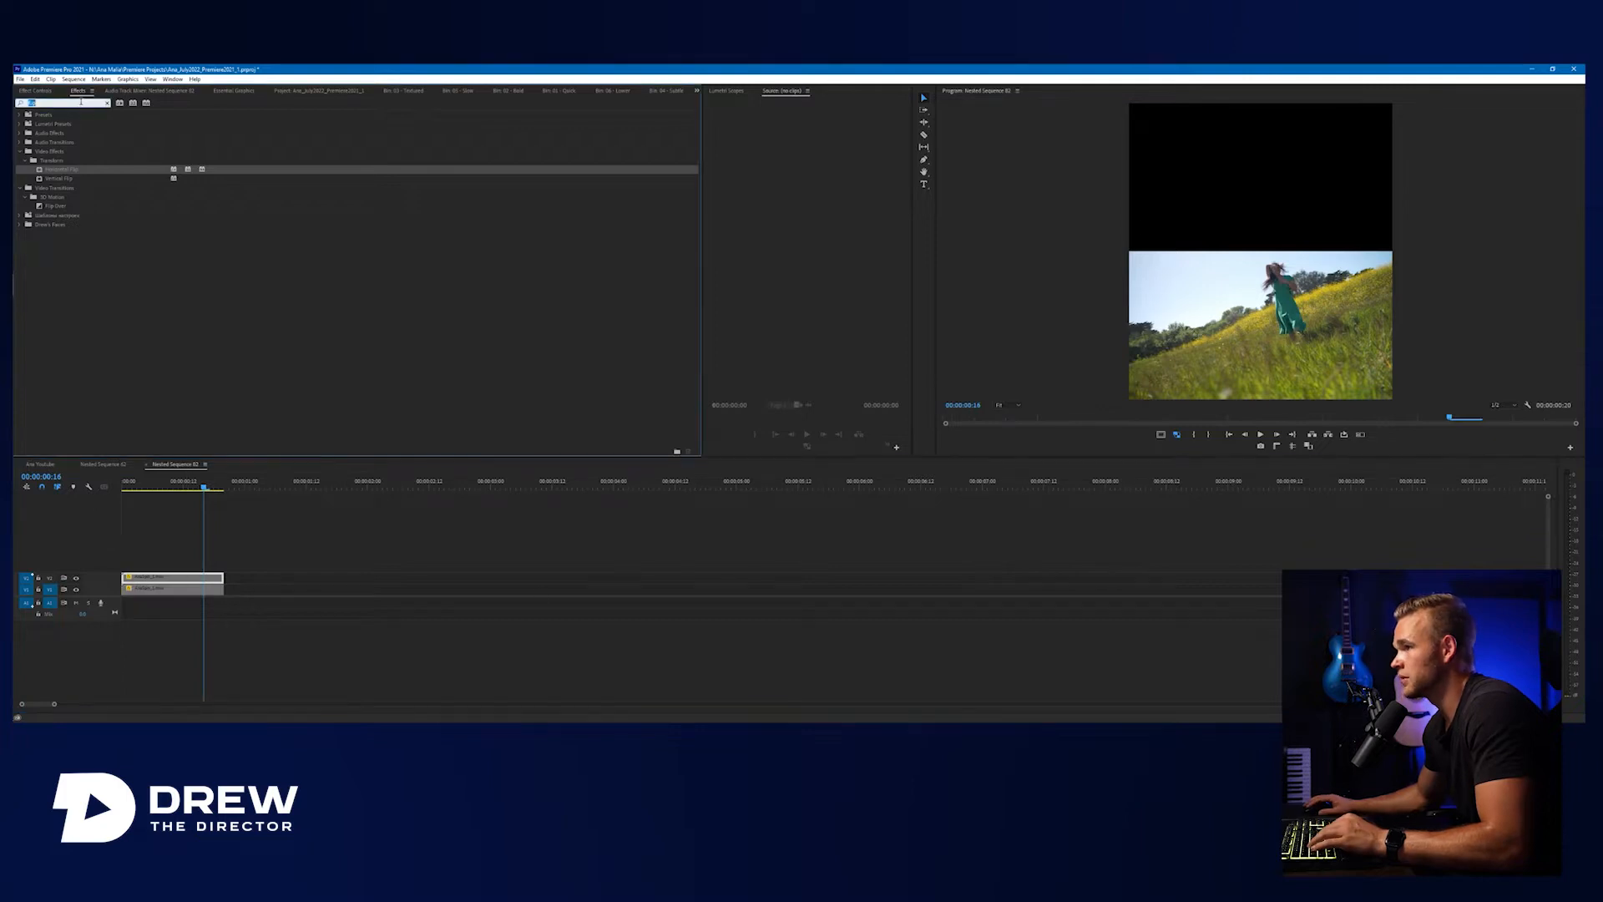
type("vertical")
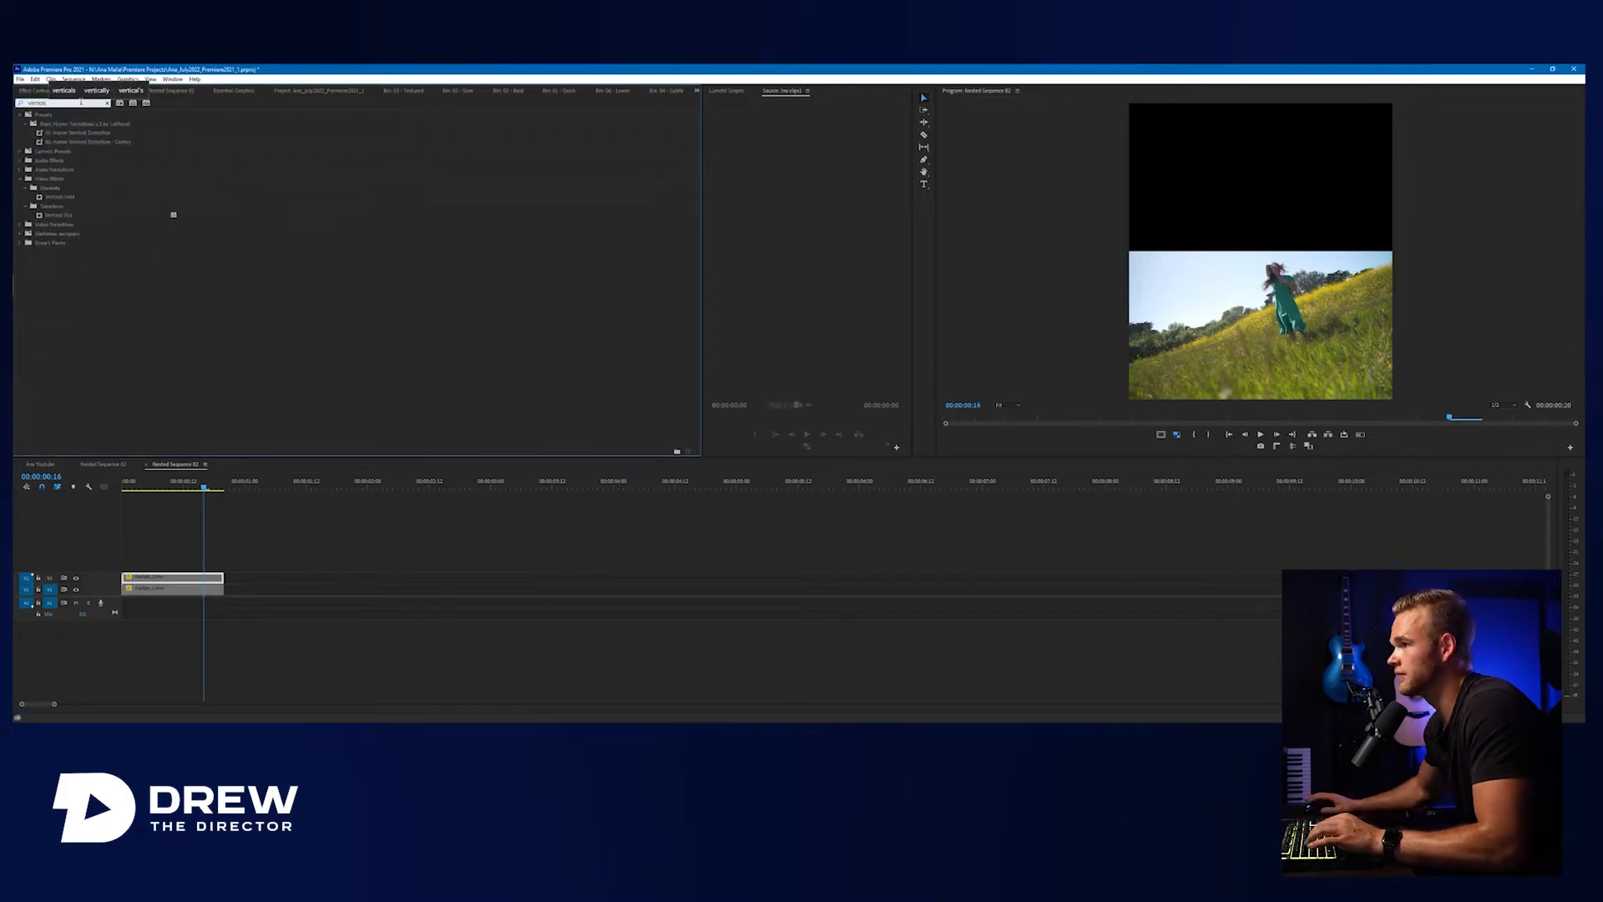
left_click_drag(65, 214, 200, 578)
Raise the flipped copy's vertical position until its sky meets the lower clip's sky, save the project, and check the seam.
key("shift+5")
left_click_drag(262, 137, 162, 137)
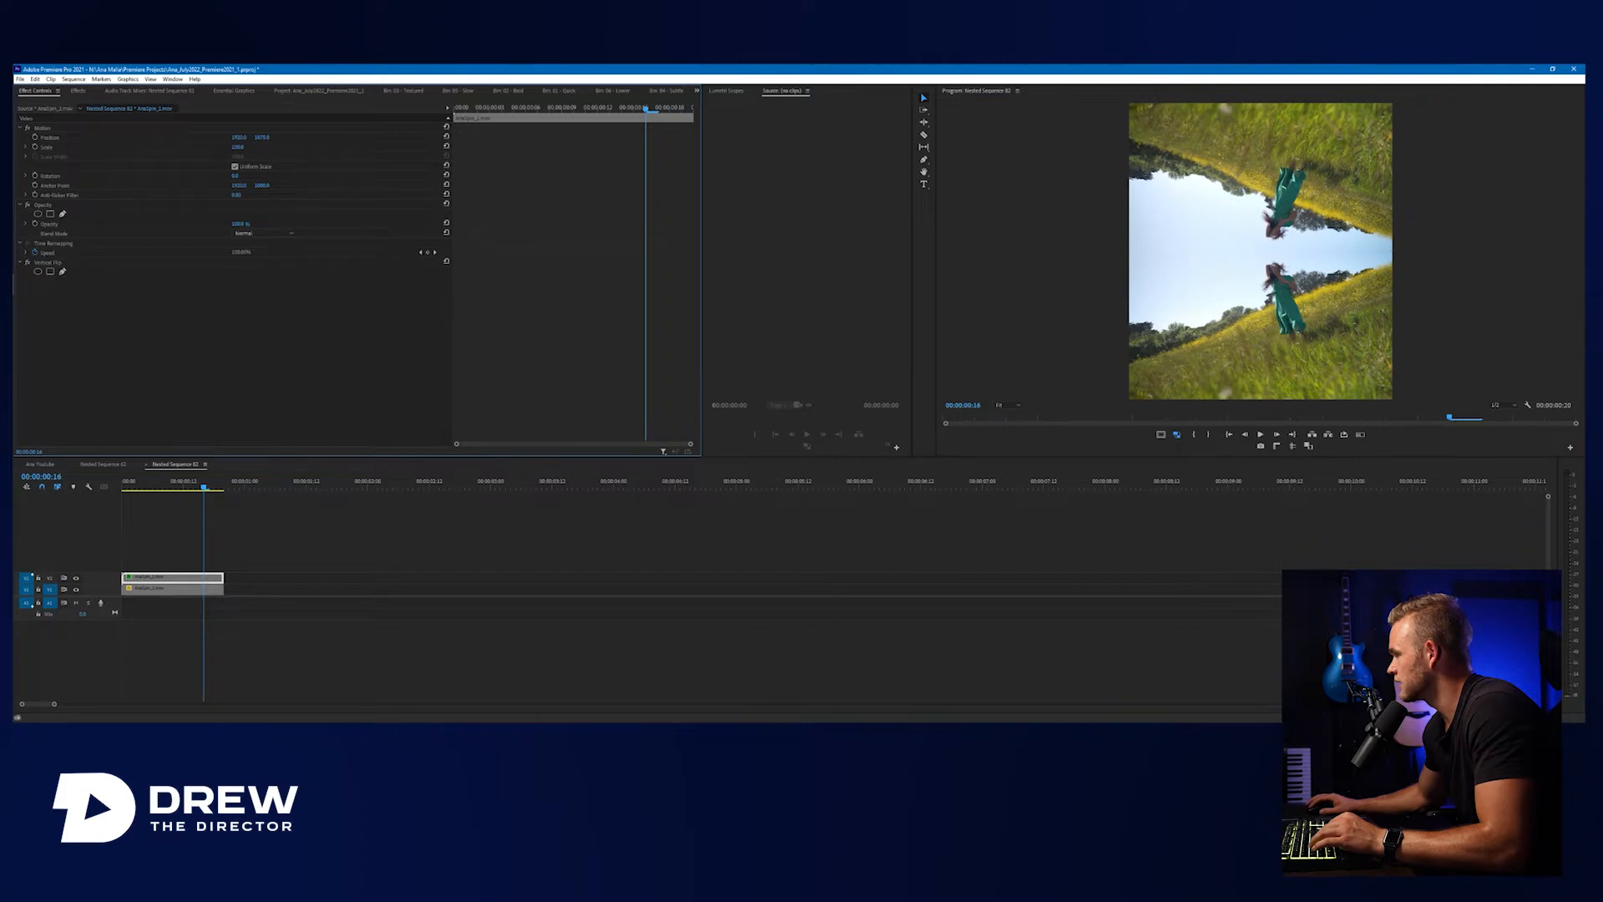
left_click_drag(162, 136, 161, 137)
key("ctrl+s")
left_click(182, 481)
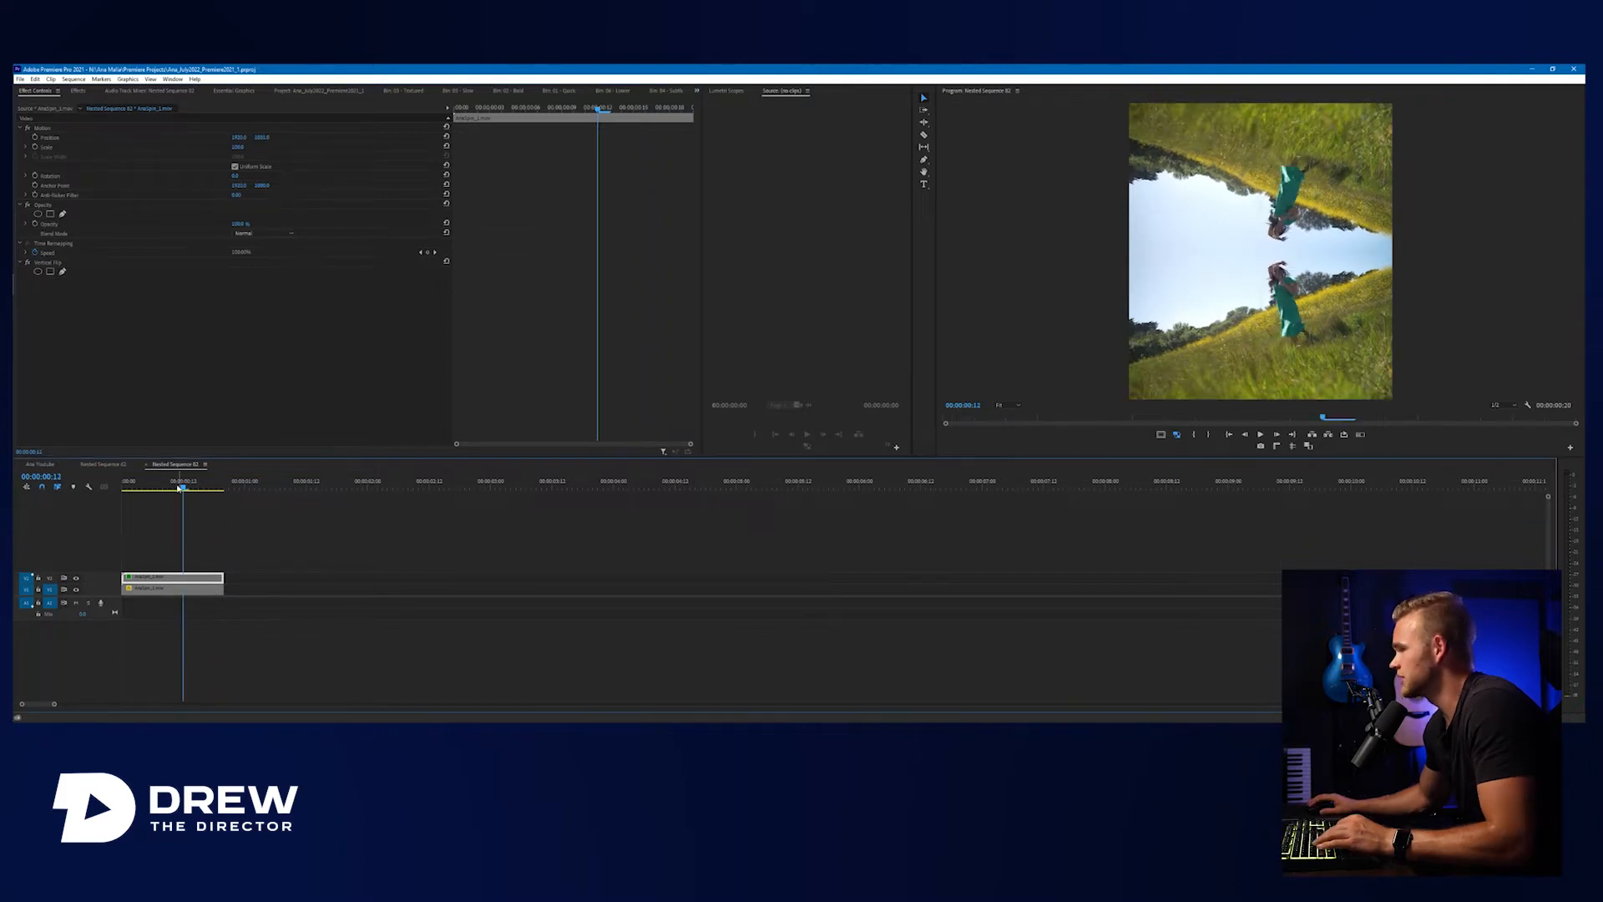
mouse_move(183, 486)
left_mouse_down()
mouse_move(132, 487)
mouse_move(204, 493)
mouse_move(173, 505)
left_mouse_up()
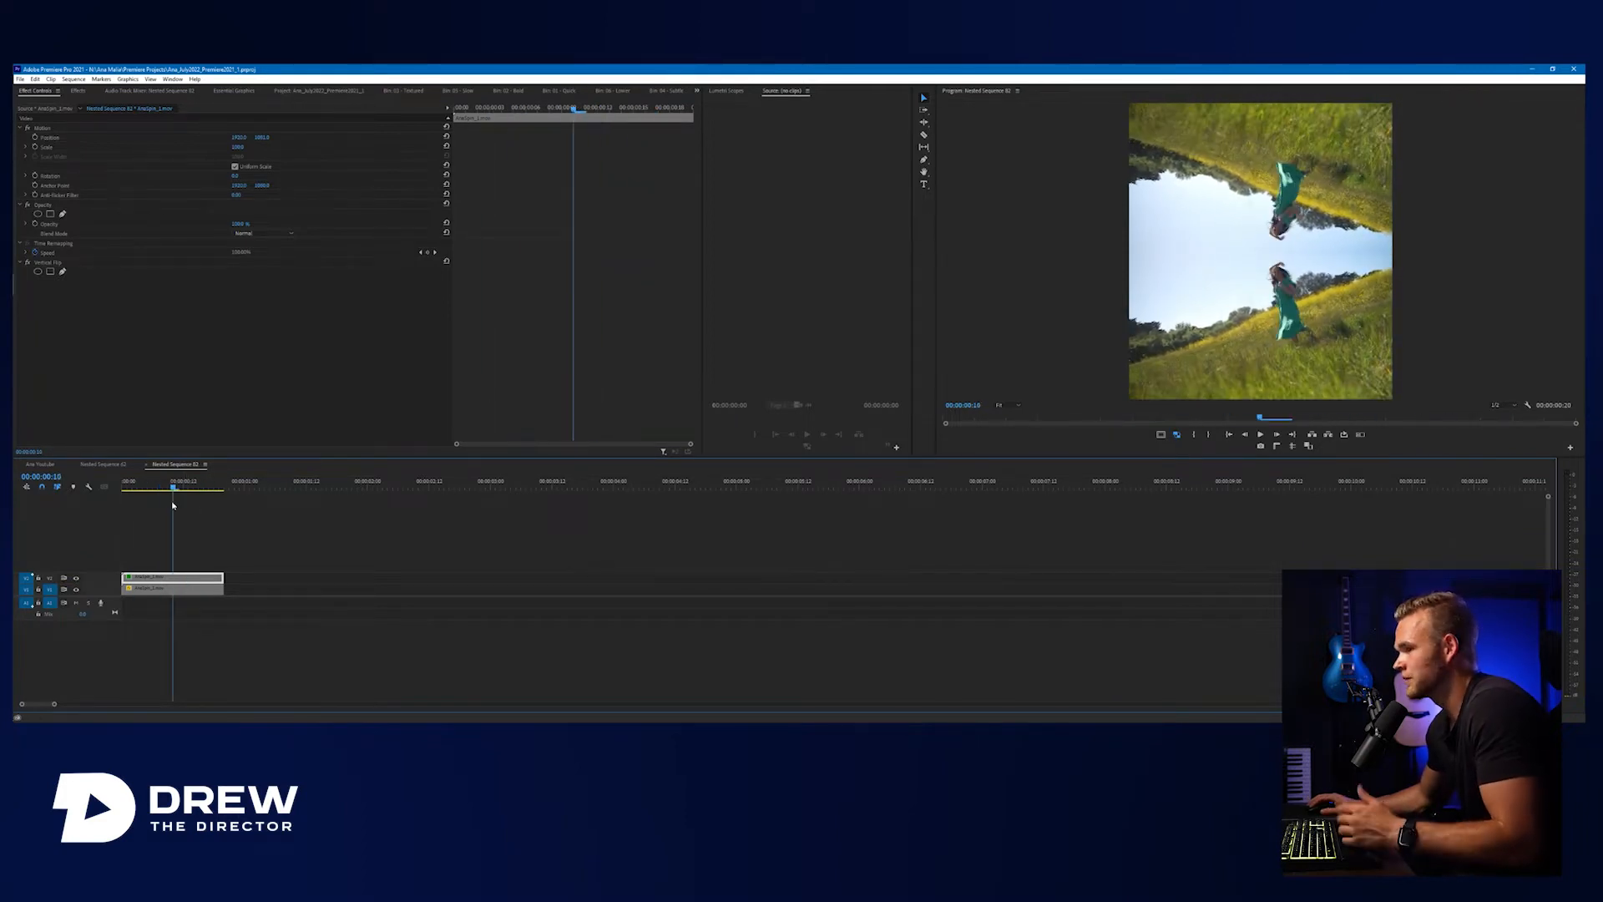
Return to the main sequence and scrub through the nested clip to review its mirrored sky.
left_click(44, 465)
left_click(725, 562)
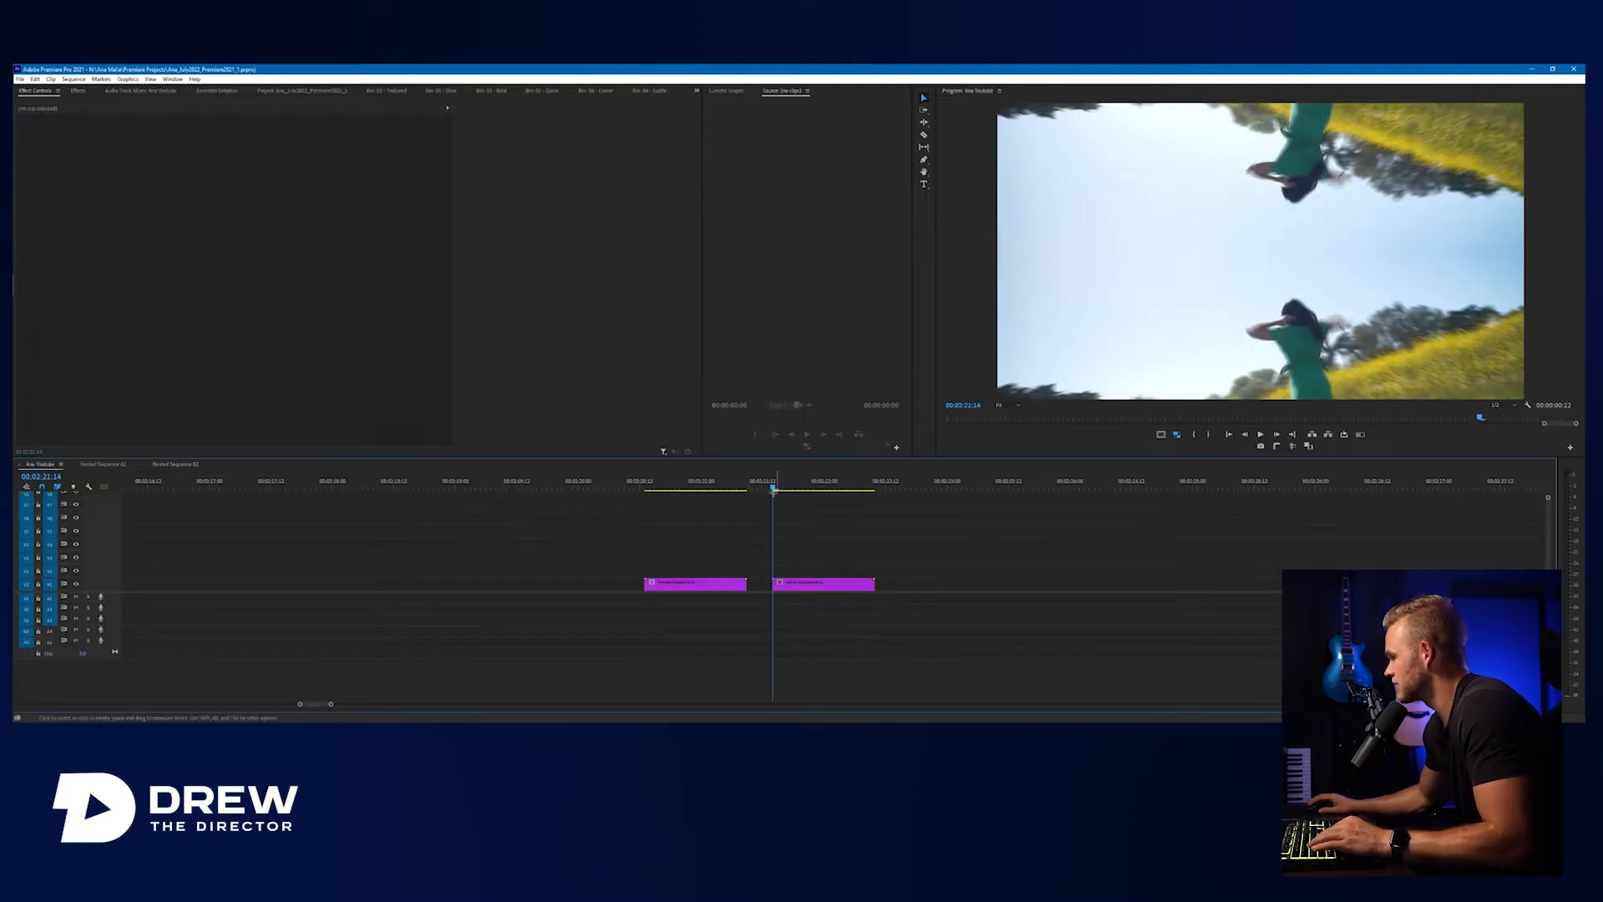
left_click(787, 488)
left_click_drag(797, 520, 824, 522)
Reduce the nested clip's vertical position so the woman and grassy hill fill the frame, and scrub through the shot to check it.
left_click(845, 573)
left_click(845, 584)
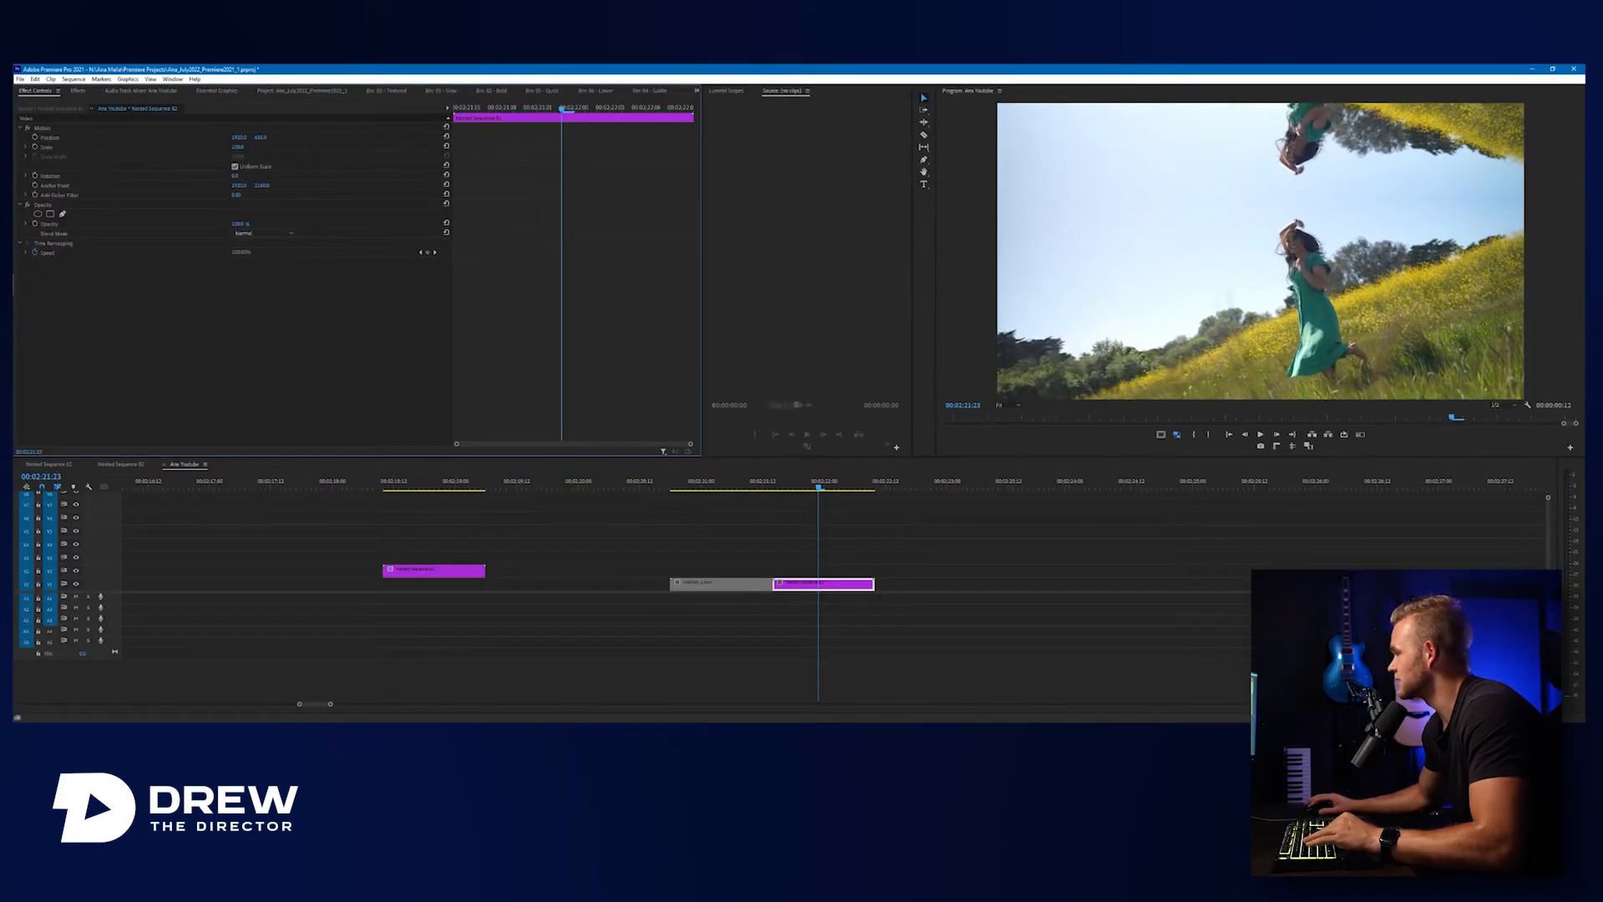
left_click_drag(260, 138, 43, 137)
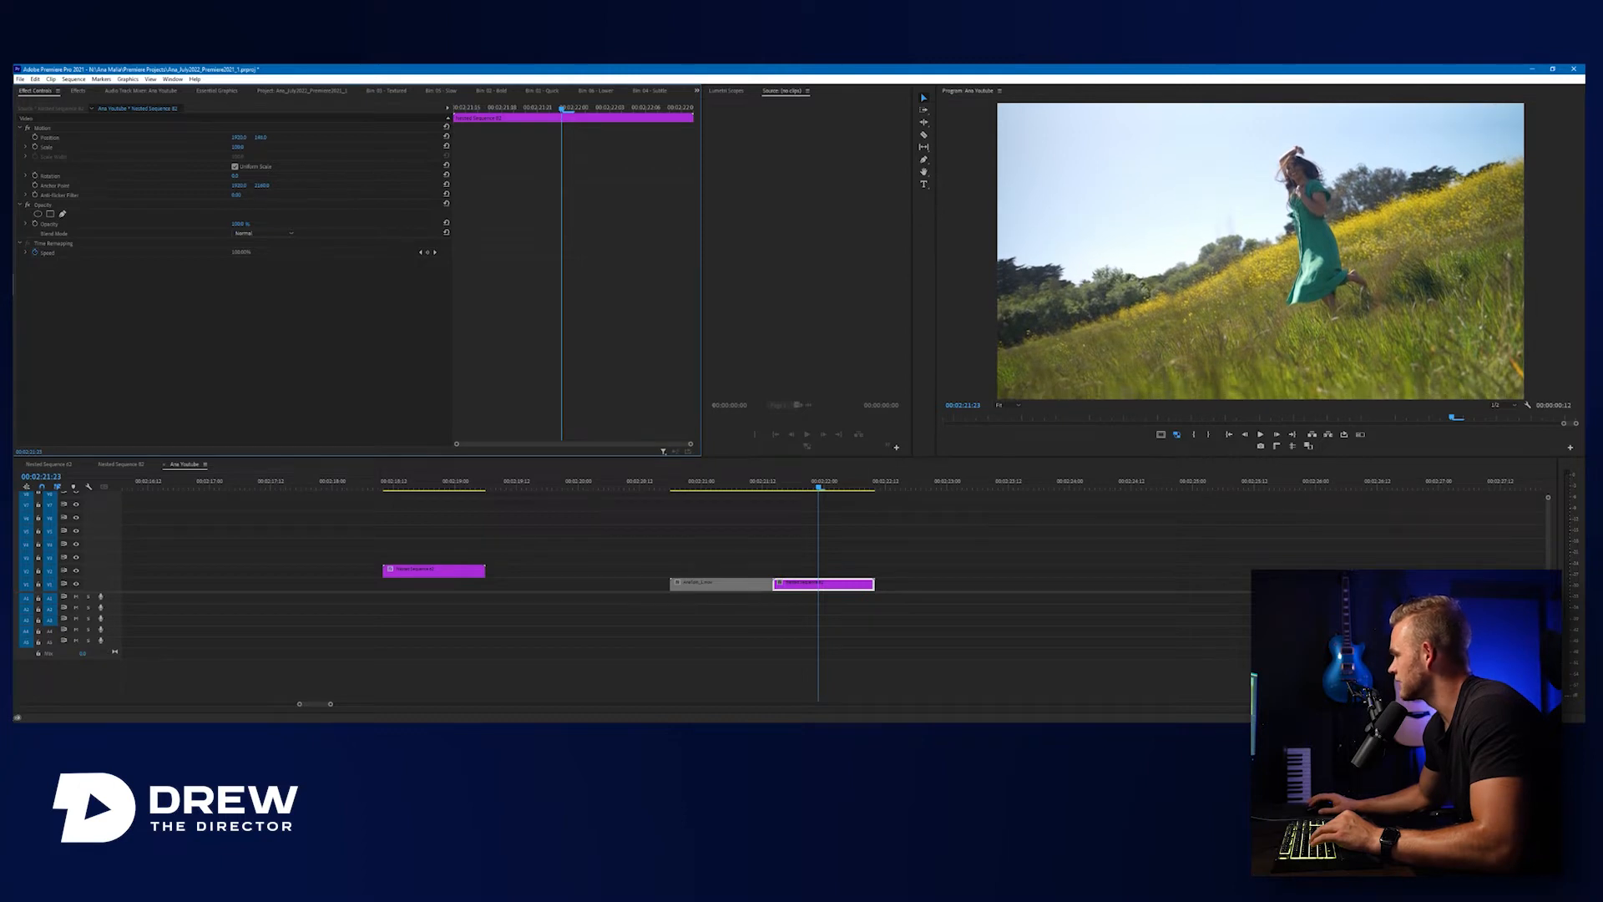
mouse_move(807, 489)
left_mouse_down()
mouse_move(849, 487)
mouse_move(829, 487)
left_mouse_up()
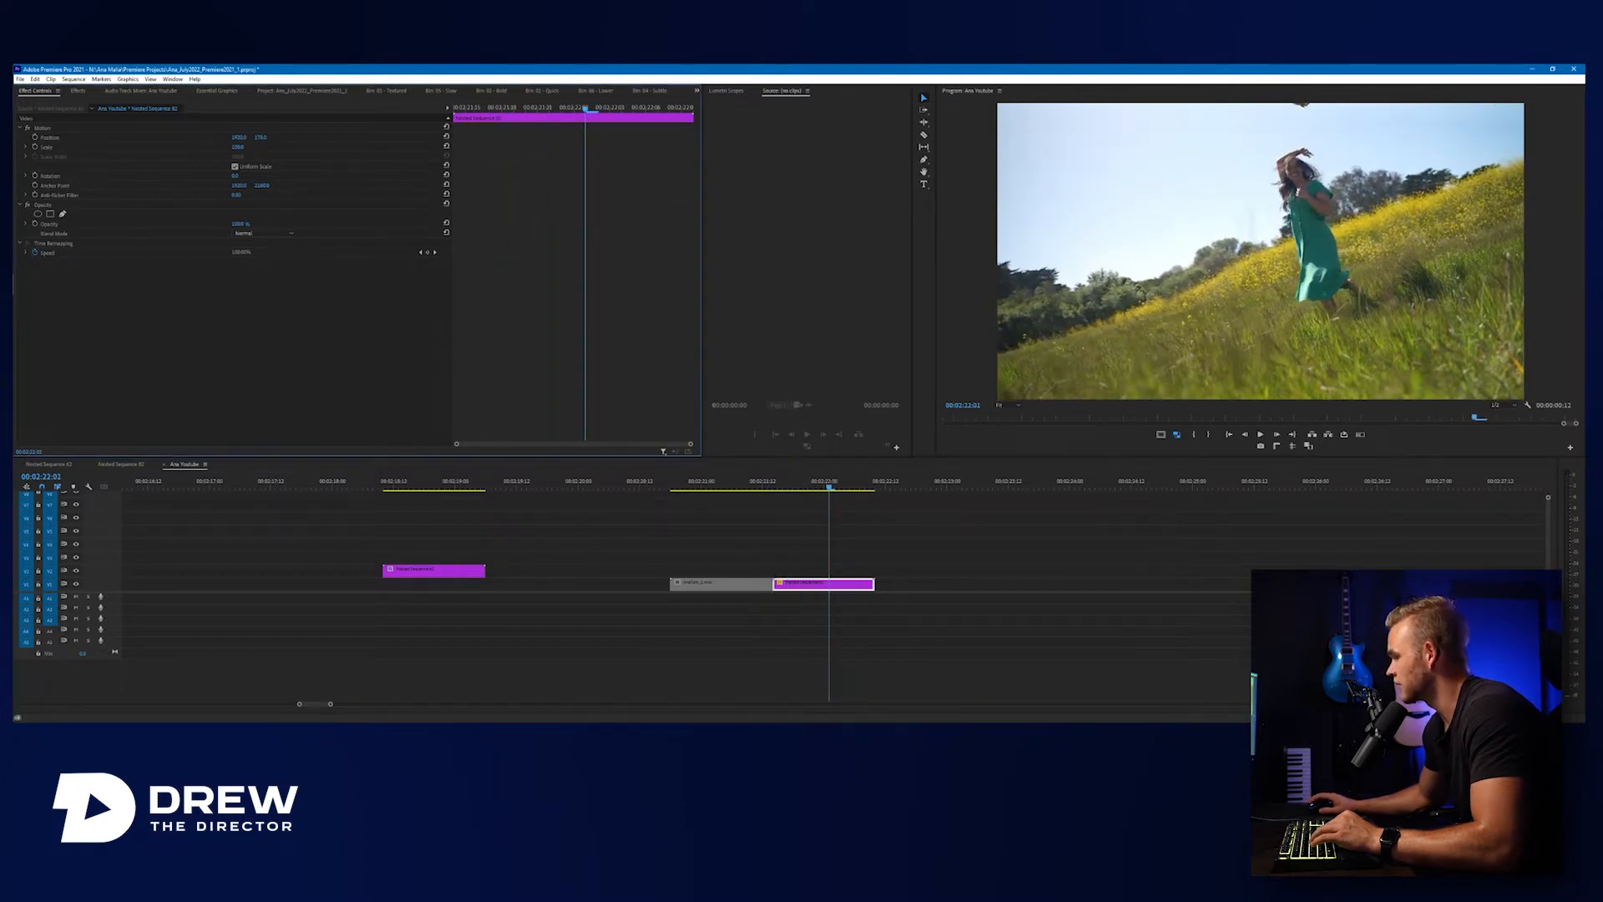
left_click(732, 487)
left_click_drag(782, 483, 851, 487)
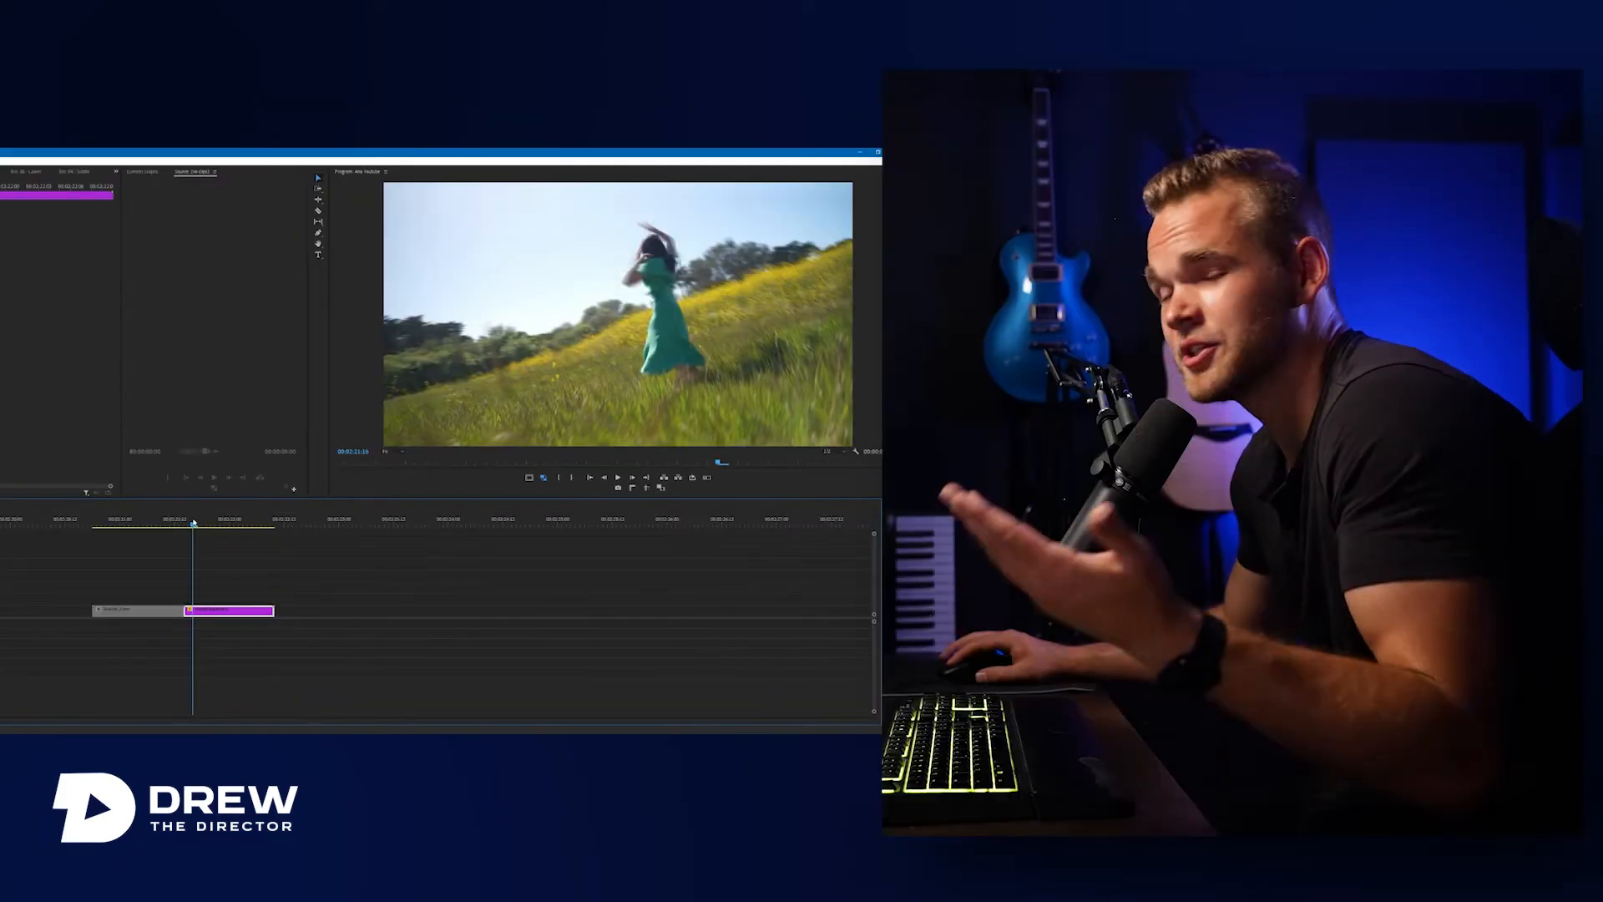
left_click_drag(783, 488, 817, 489)
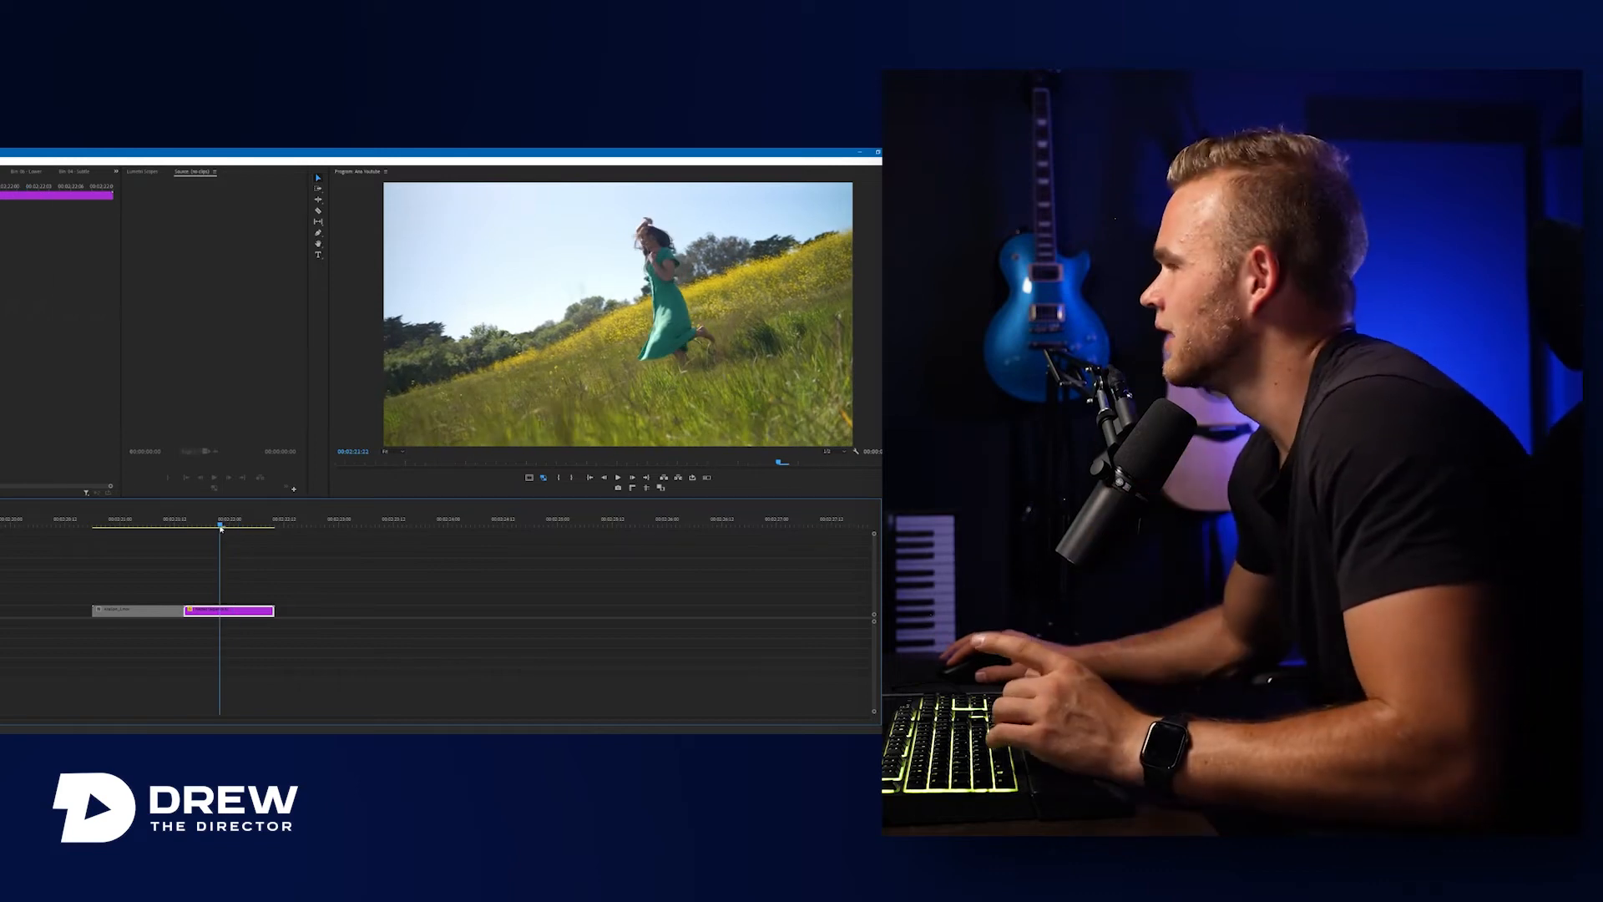
left_click_drag(223, 529, 216, 527)
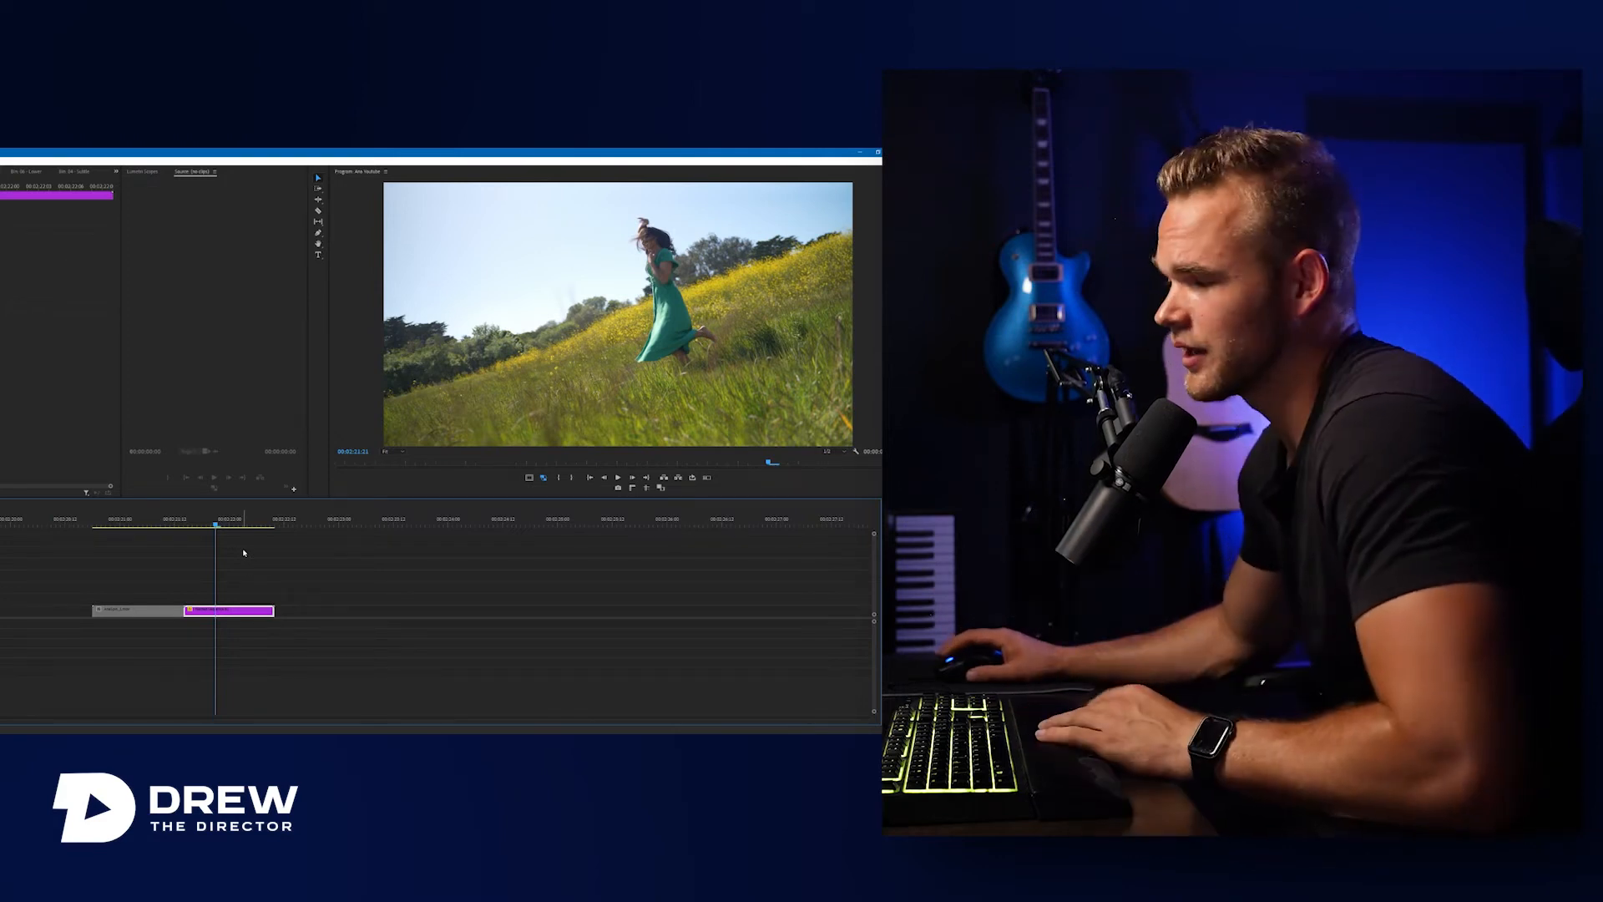
Open the nested sequence containing the original clip and its flipped copy.
left_click(232, 586)
left_click(238, 610)
double_click(833, 585)
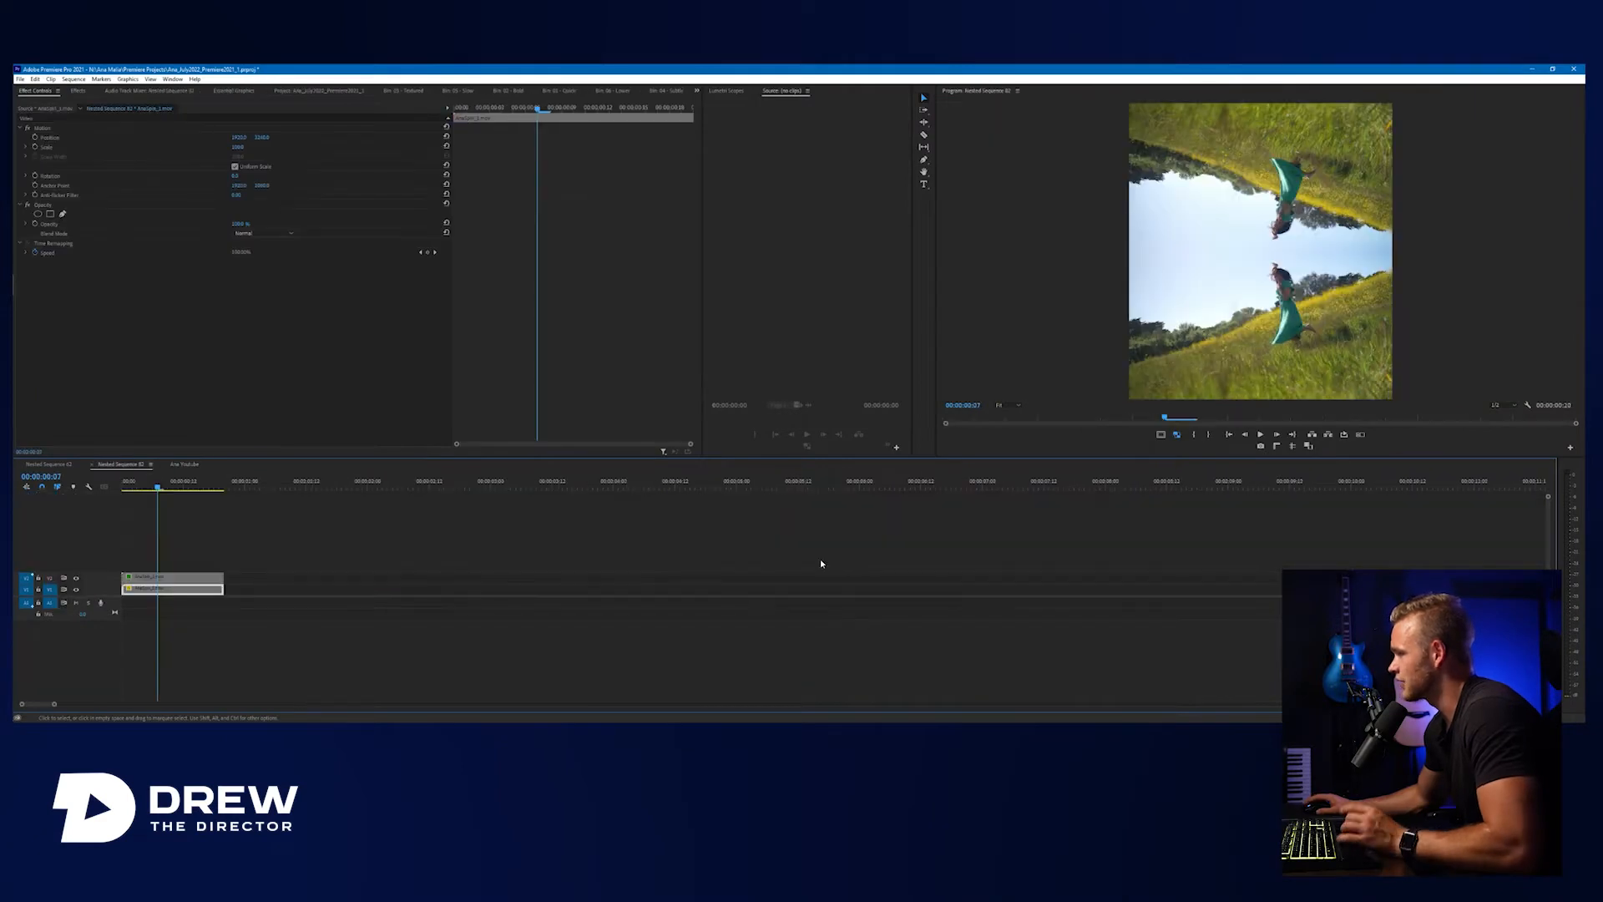
left_click(353, 594)
Apply the Transform effect to the flipped clip on the upper track and bring up its settings.
left_click(187, 577)
key("shift+e")
key("shift+e")
left_click(78, 91)
left_click(77, 103)
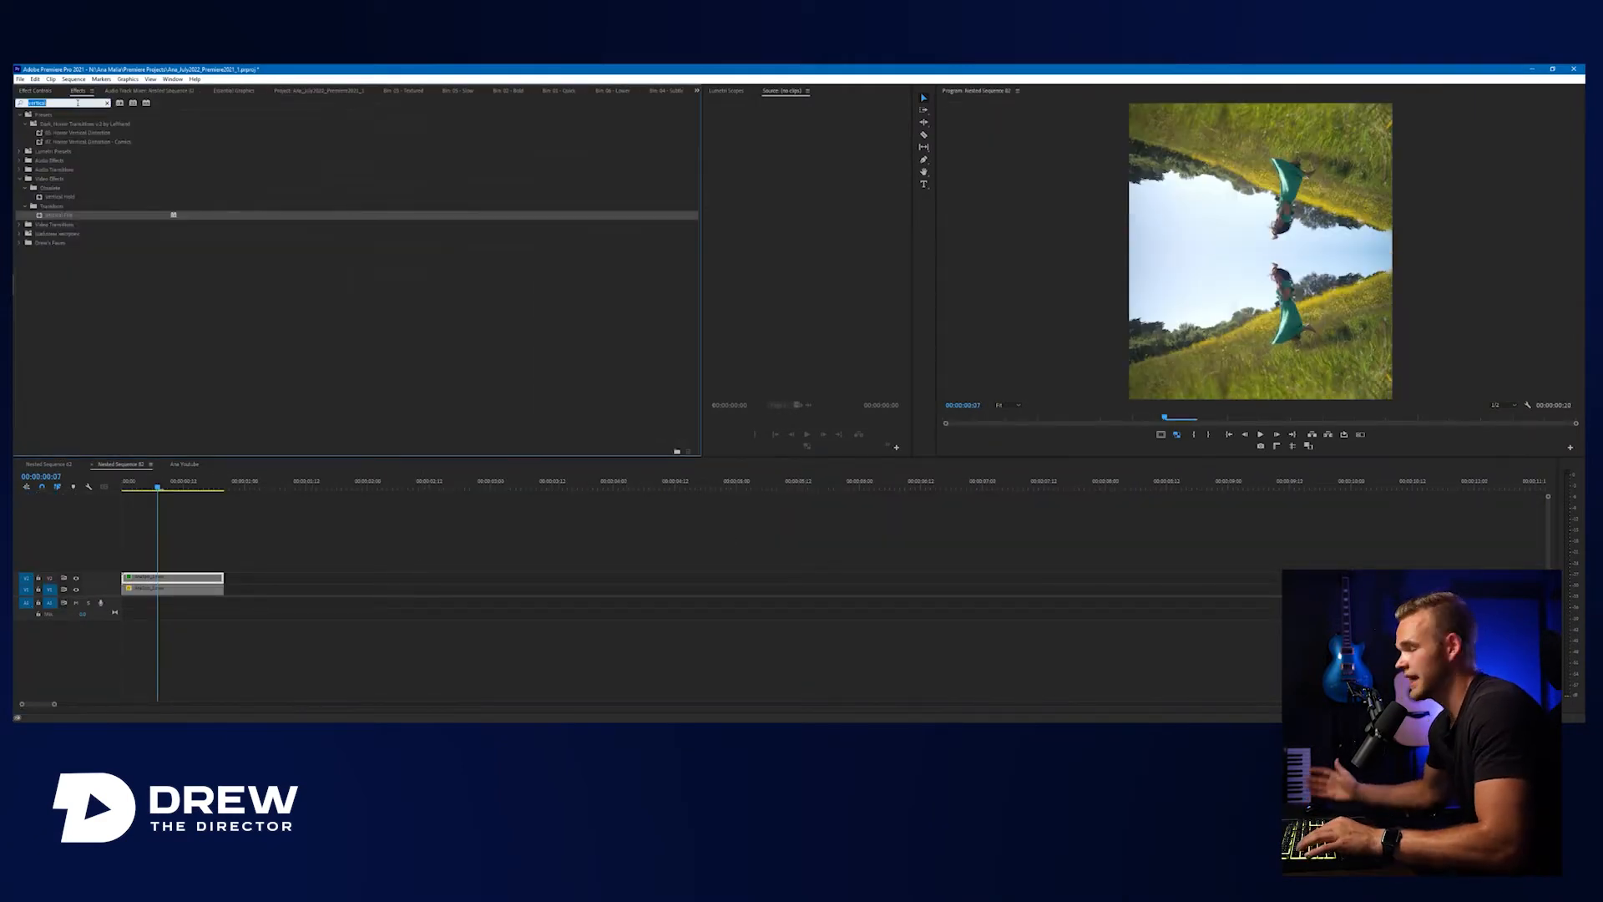
type("transform")
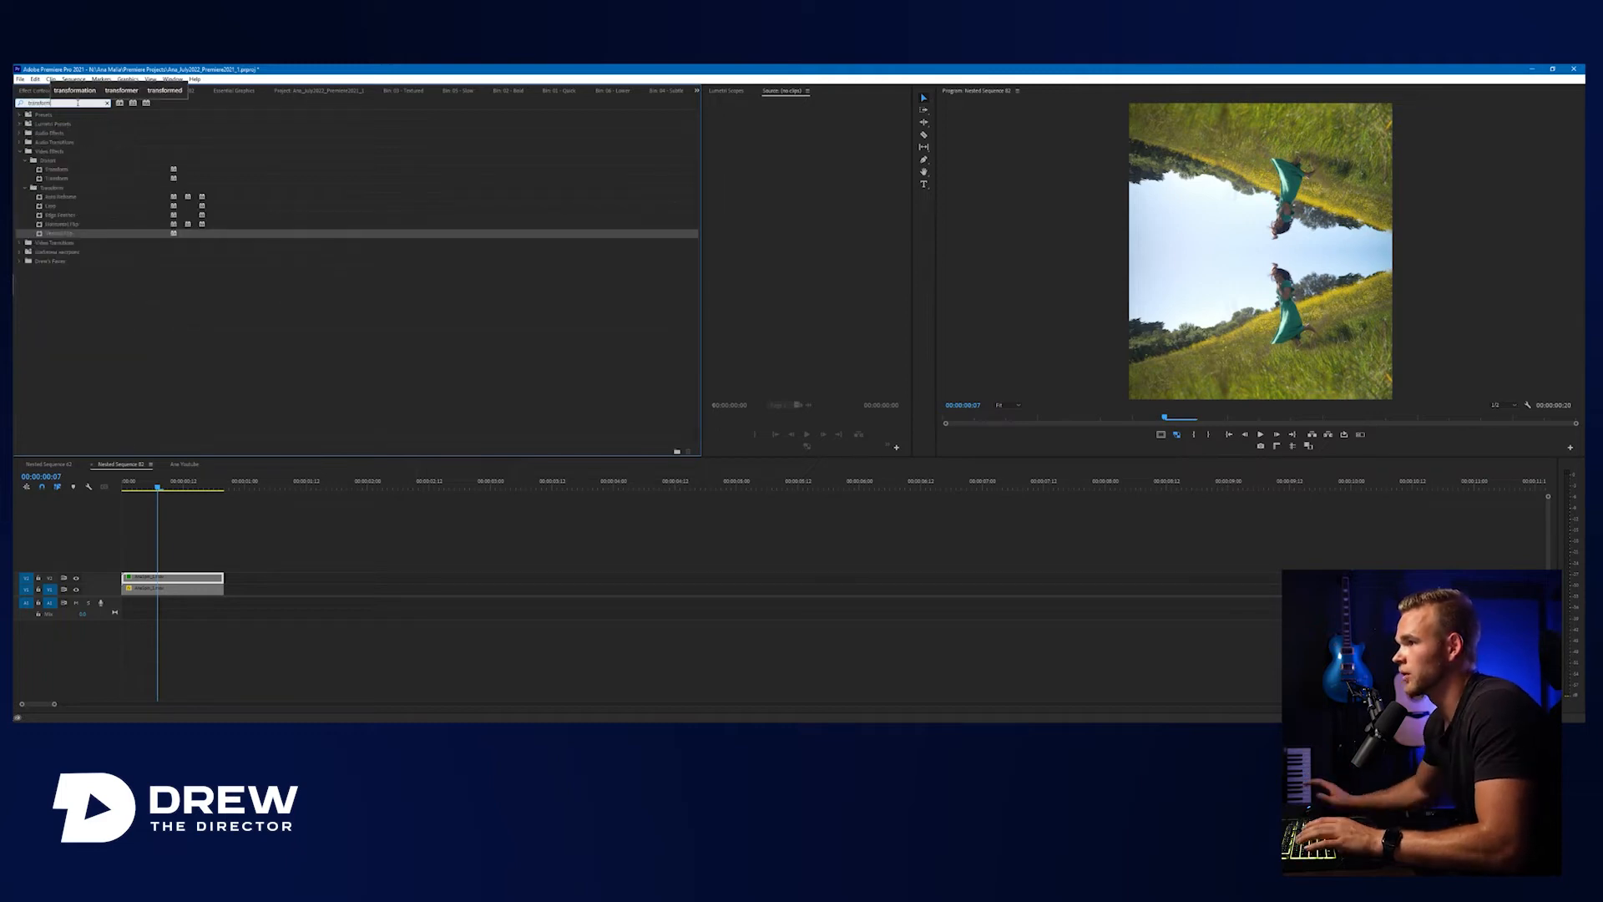
left_click_drag(57, 169, 196, 578)
key("shift+5")
left_click(50, 282)
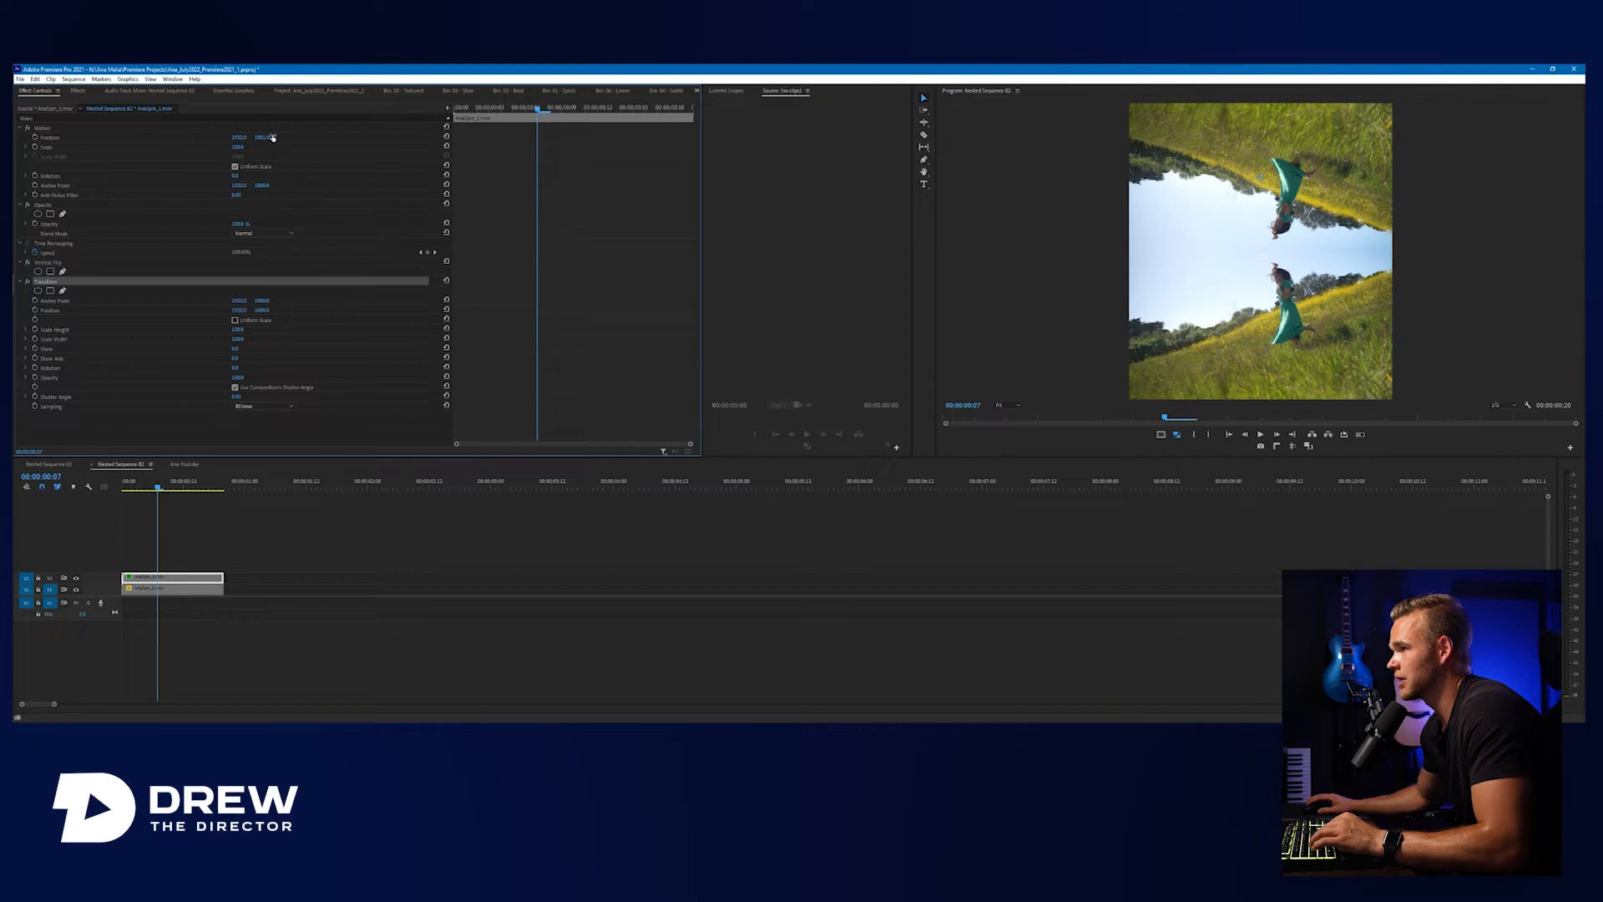
Increase the Transform effect's Scale Height on the flipped clip and move its Position upward so stretched sky fills the upper half.
left_click(47, 129)
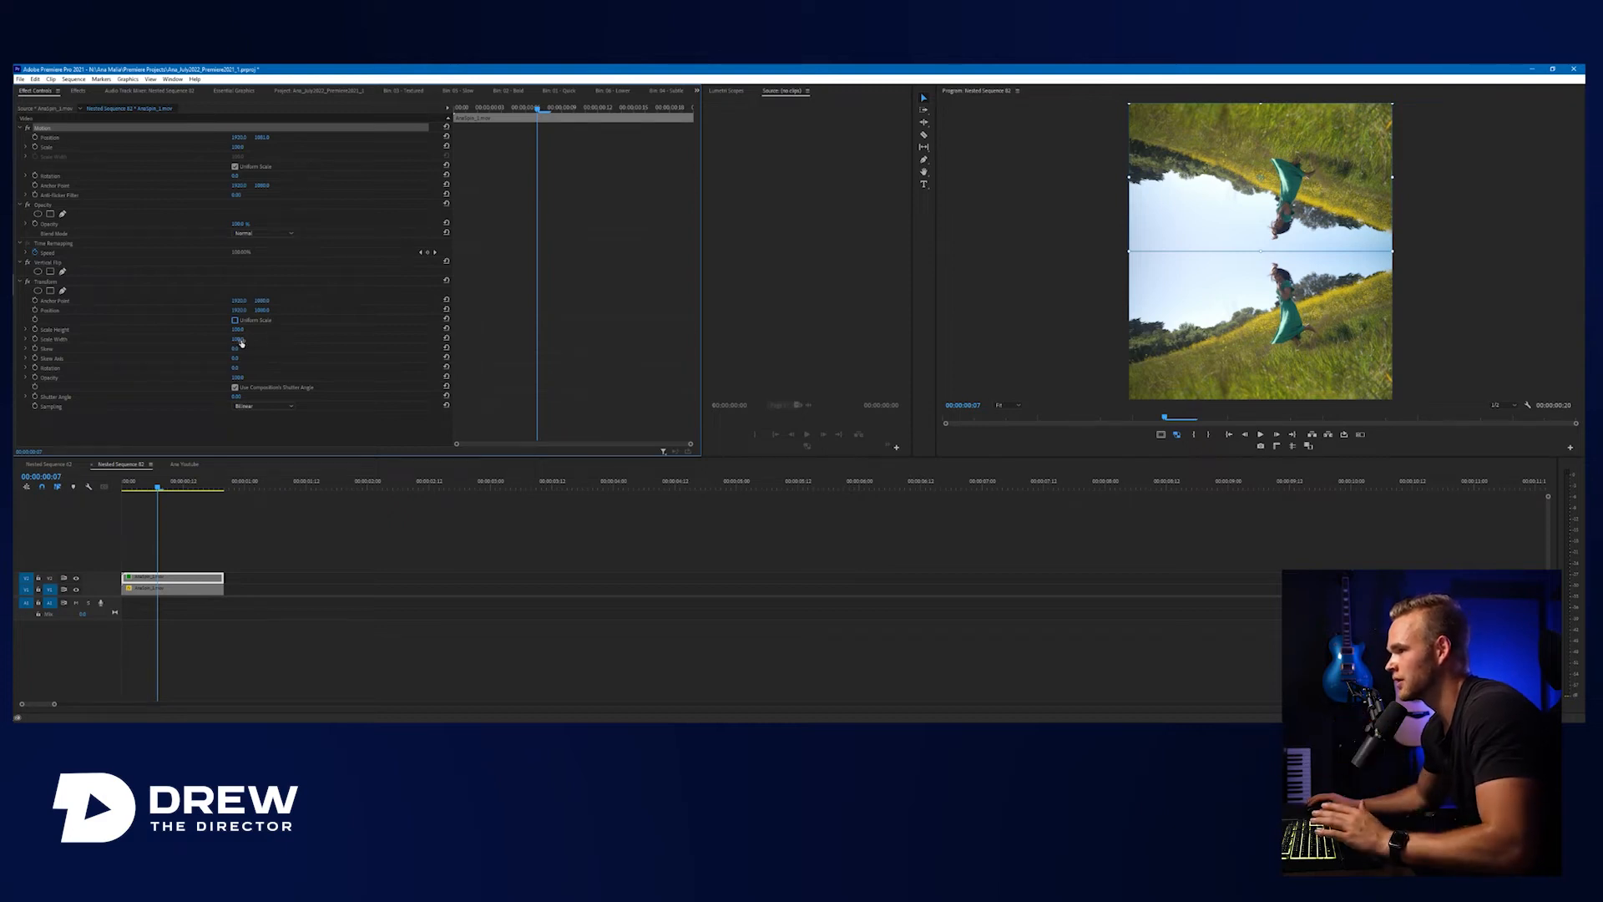
left_click_drag(238, 329, 635, 329)
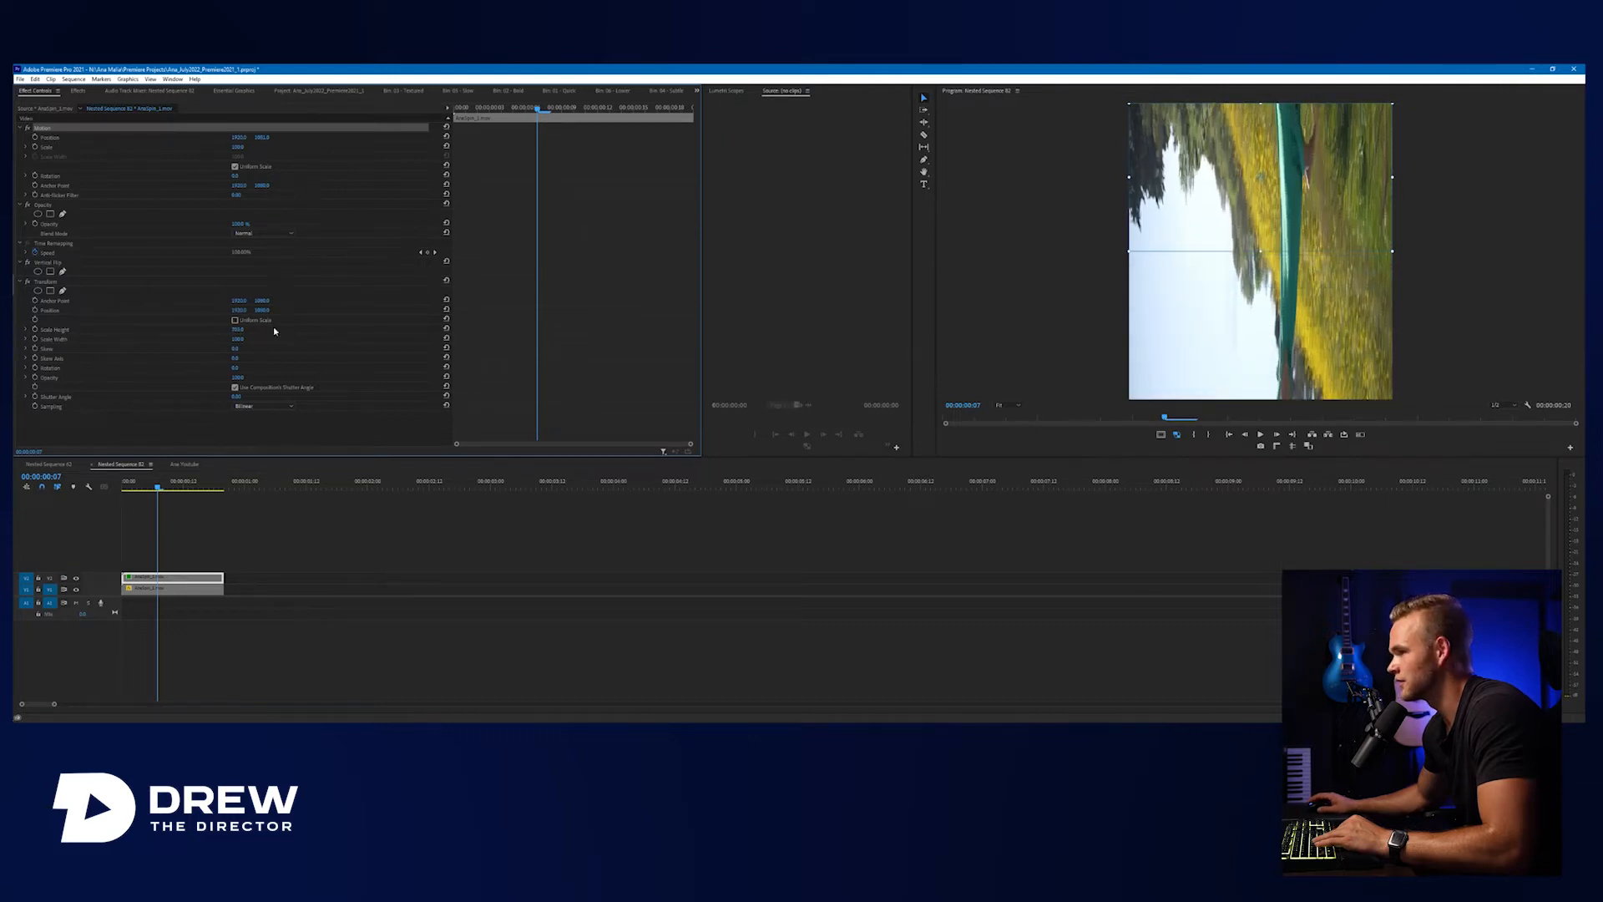
left_click_drag(261, 310, 16, 309)
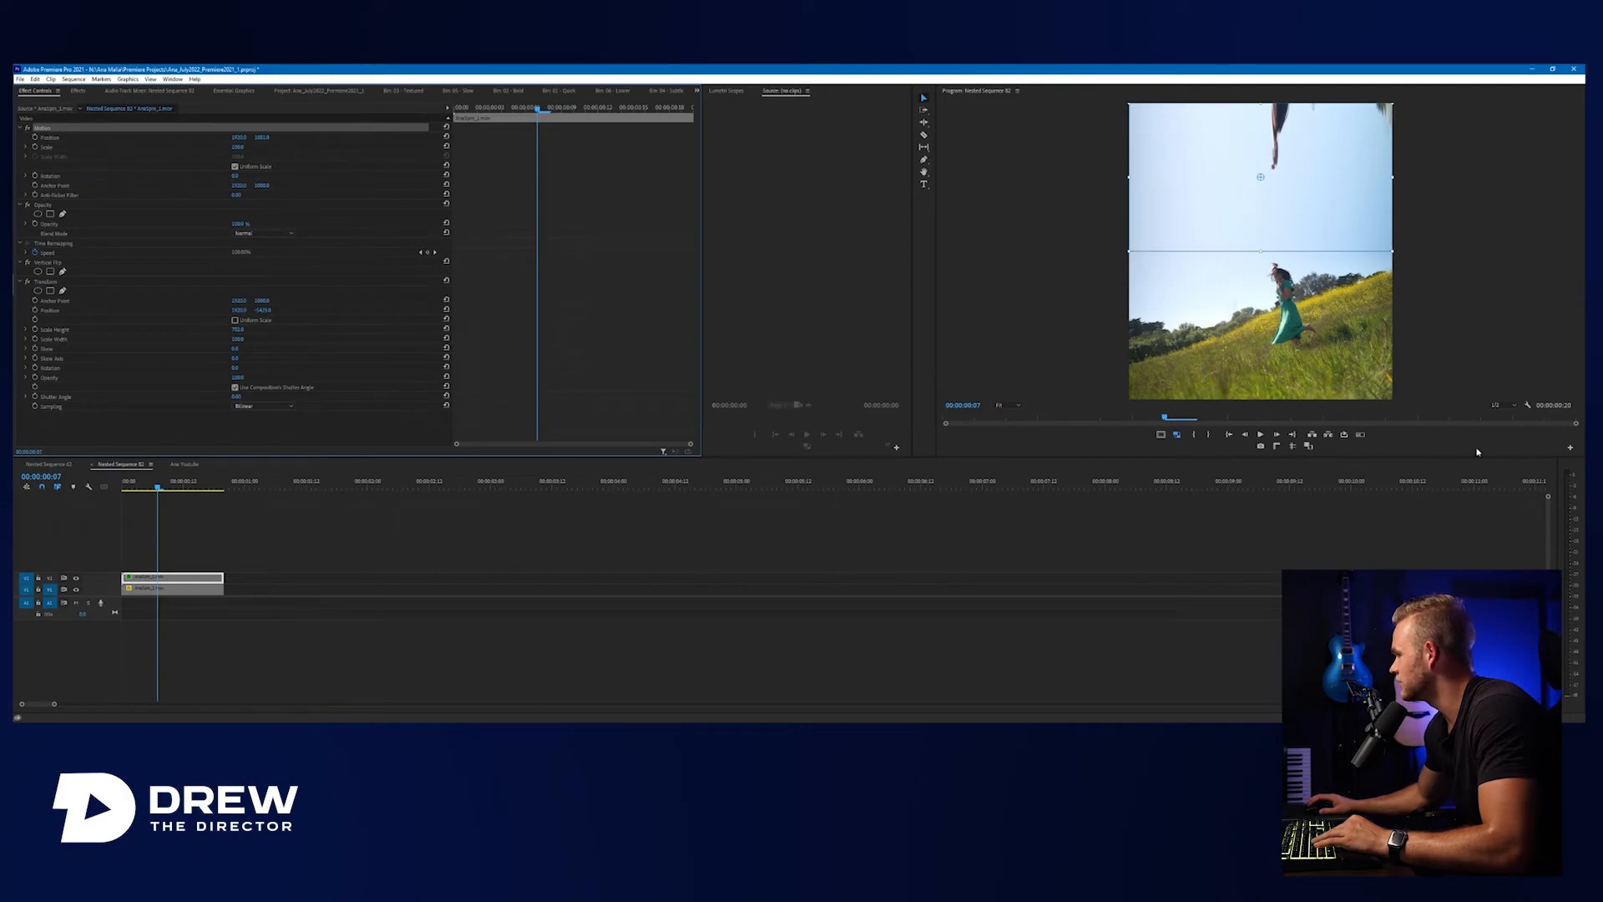
Fine-tune the Transform effect's vertical position to blend the sky seam, inspecting it at 100% preview zoom.
left_click(1015, 406)
left_click(1008, 487)
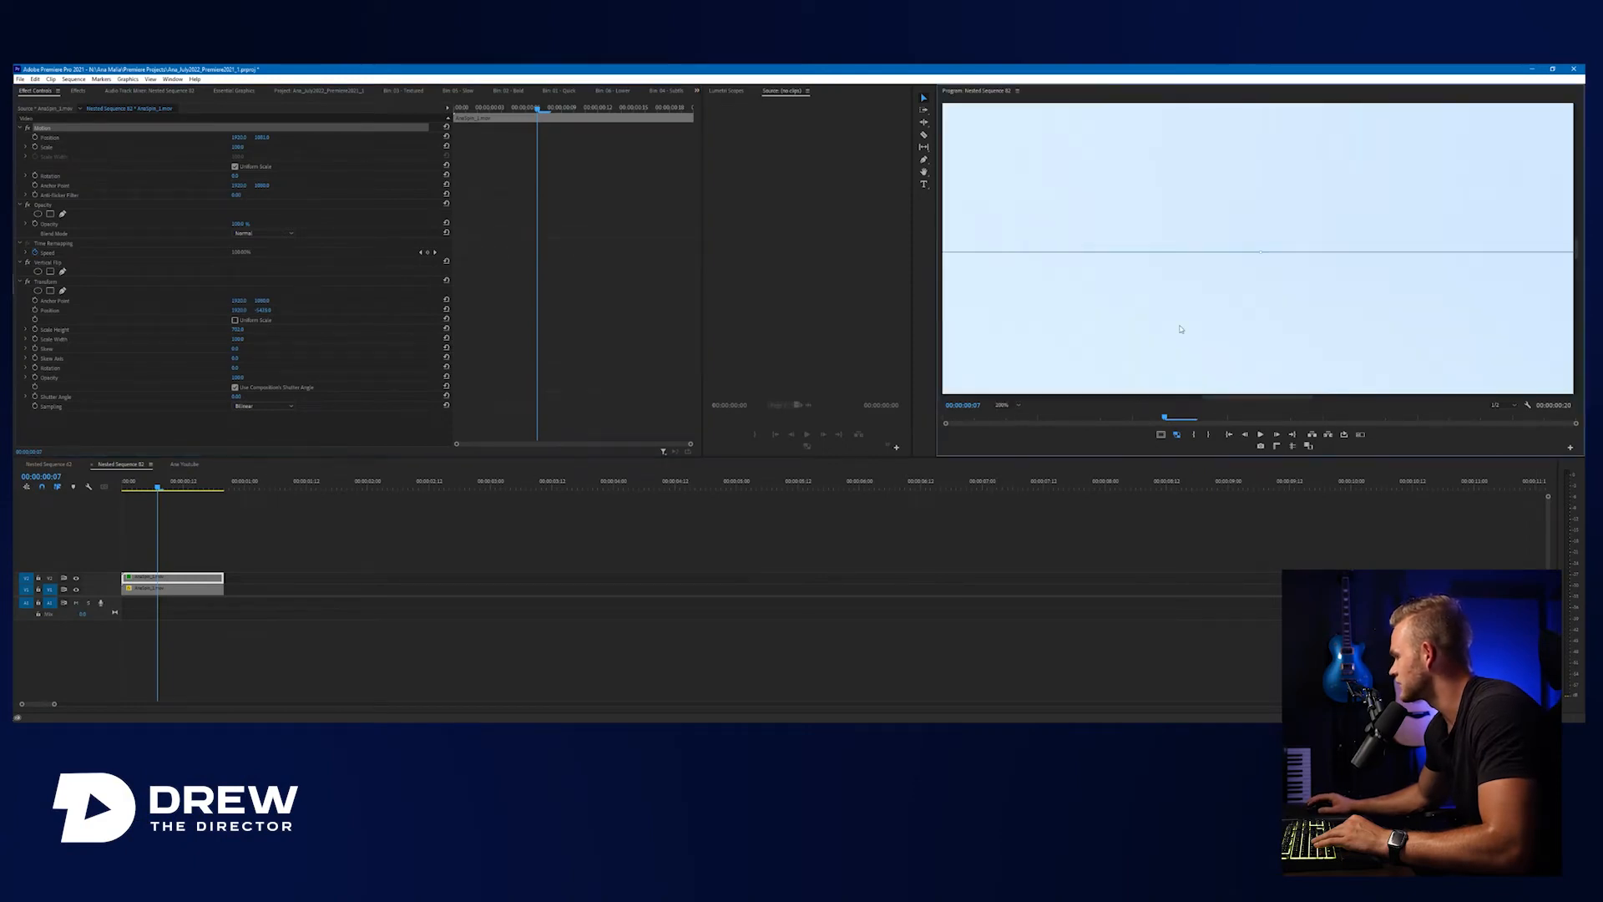
left_click_drag(264, 310, 263, 310)
left_click_drag(263, 310, 256, 310)
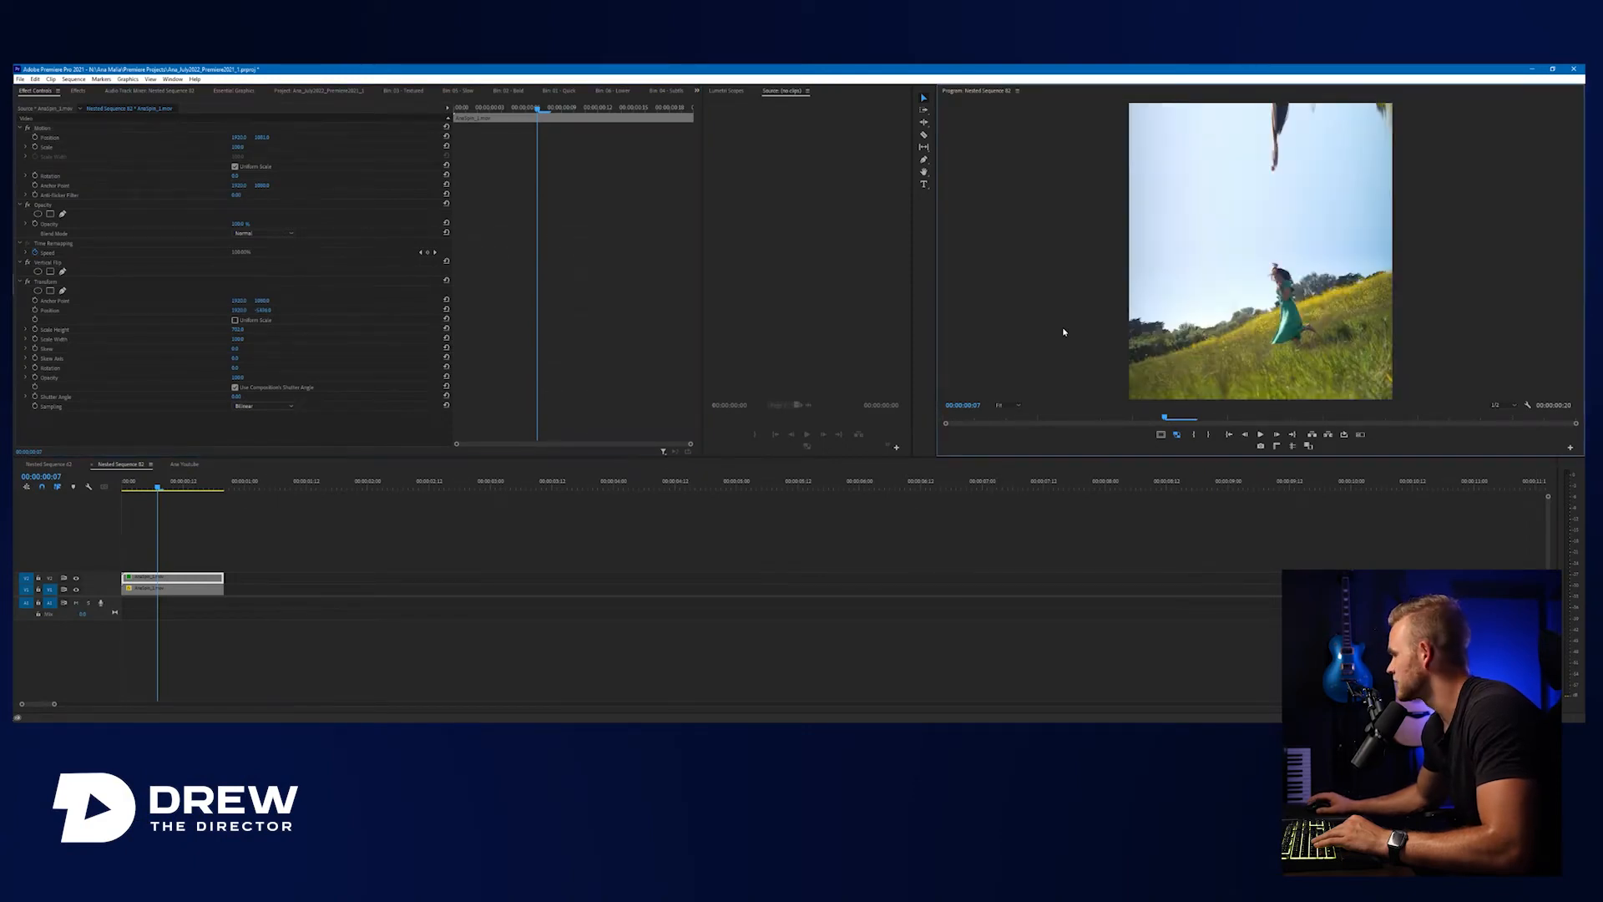
Play and scrub the nested sequence from its start to review the extended sky throughout the shot.
key("space")
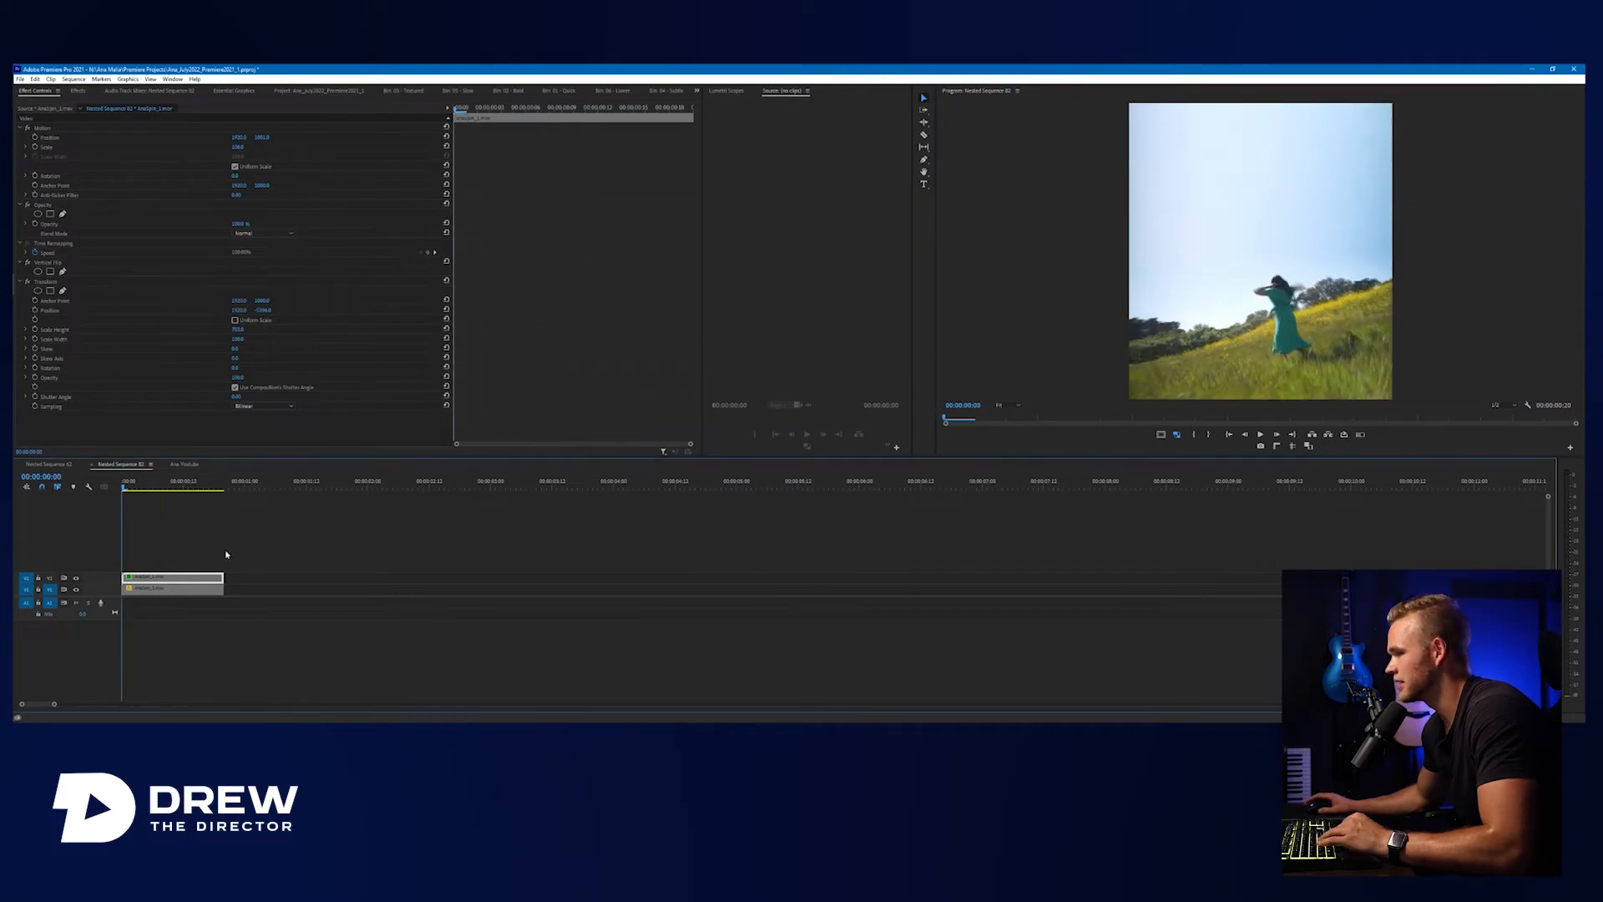
key("Home")
left_click_drag(117, 495, 217, 492)
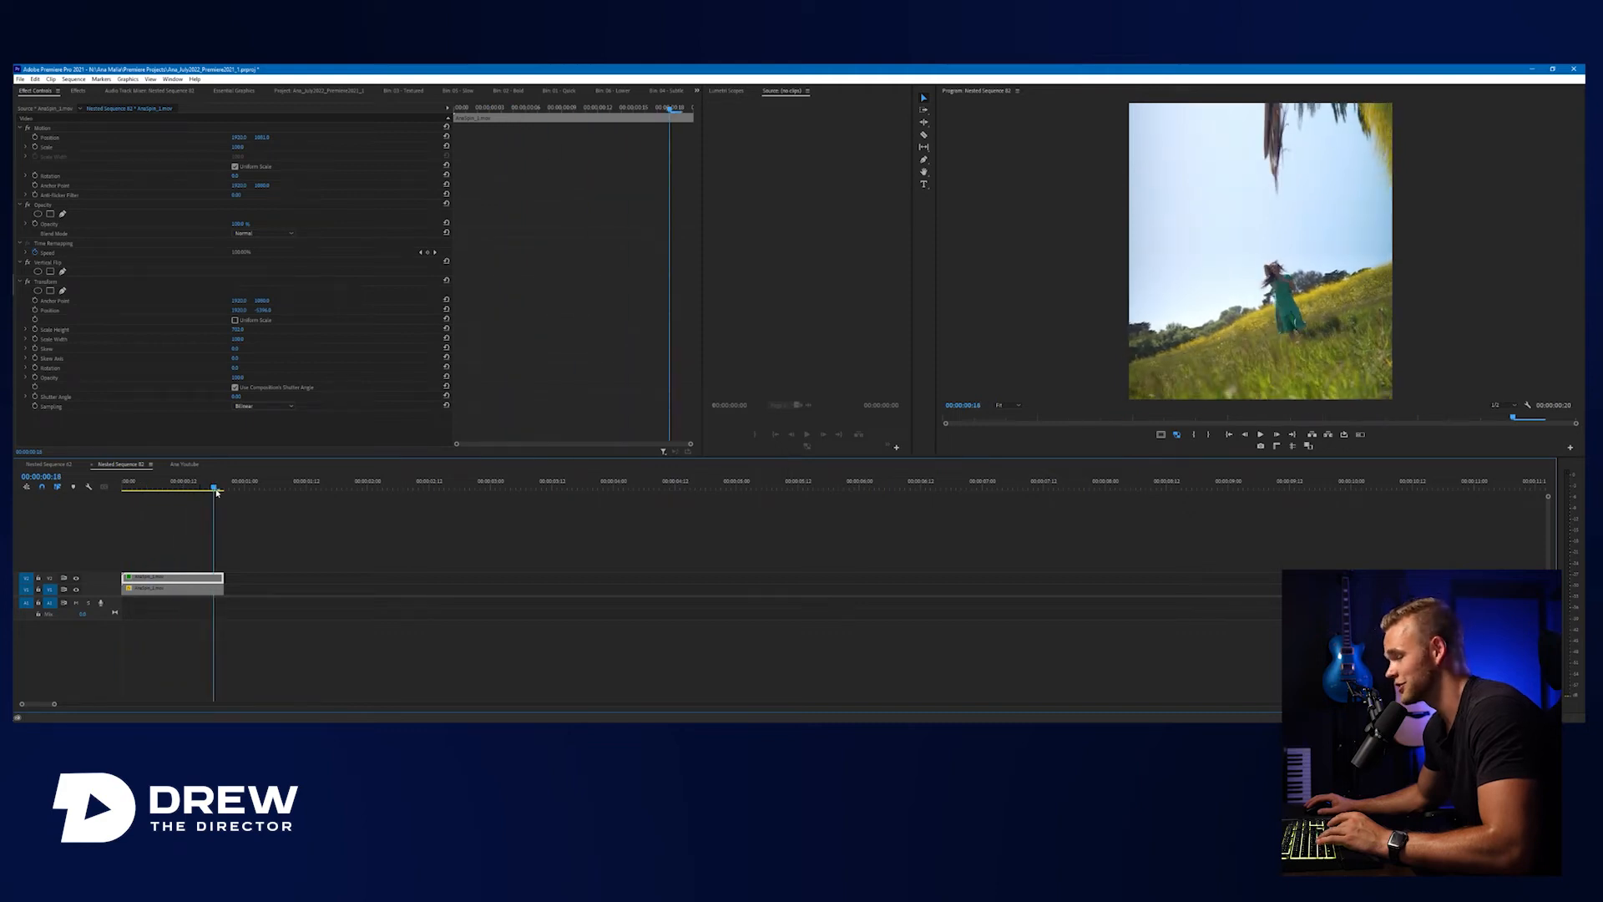
left_click_drag(216, 493, 175, 496)
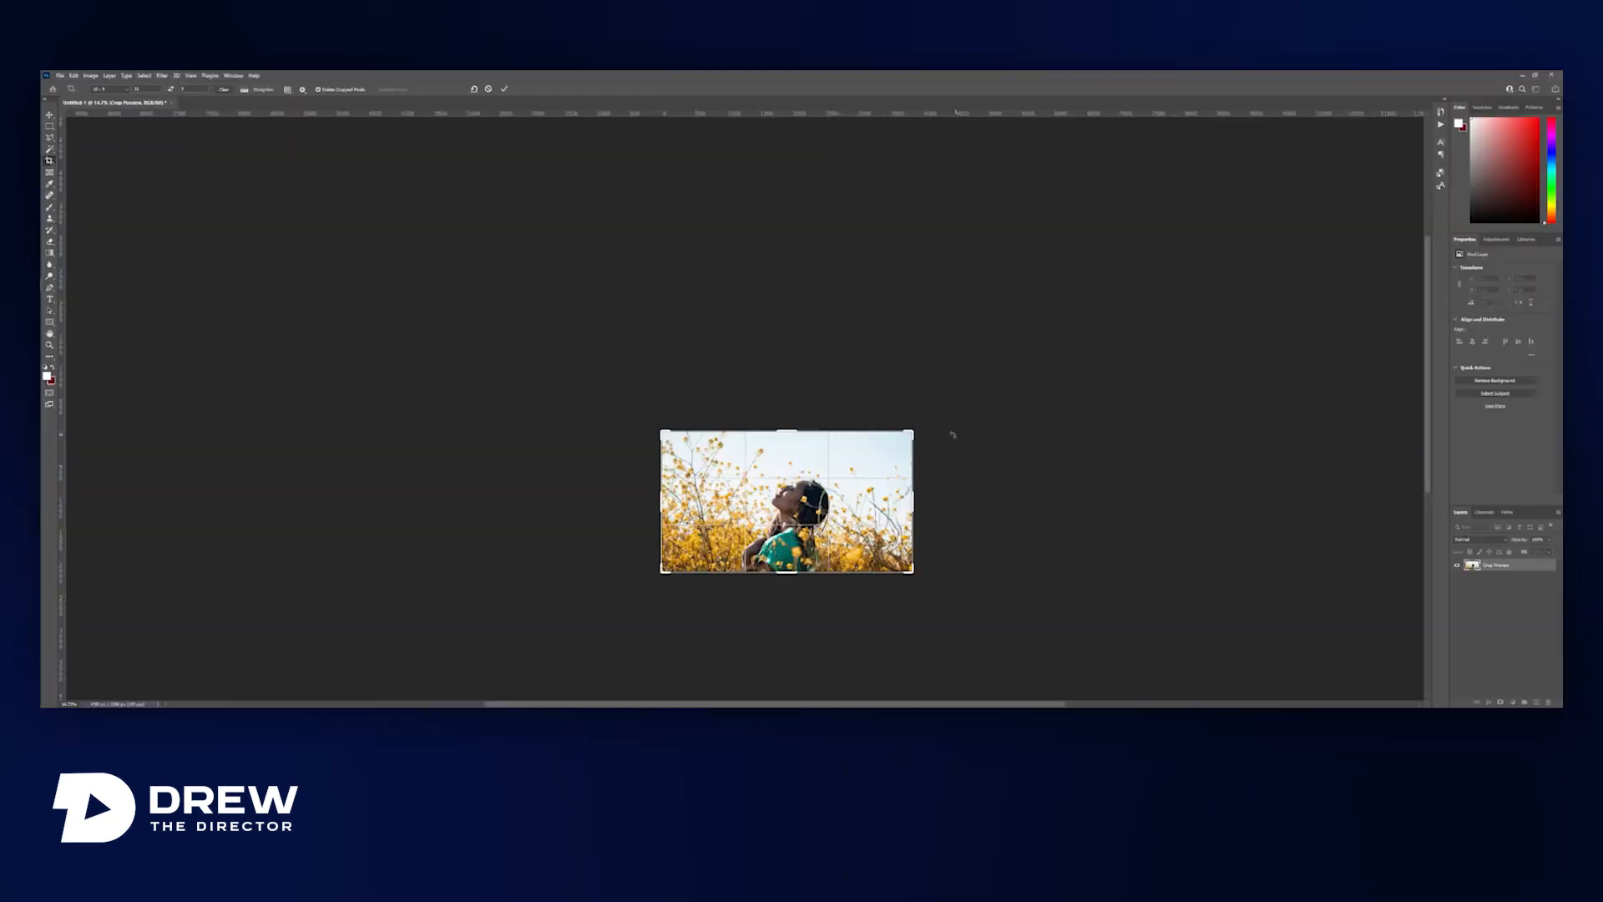
Switch to Photoshop, extend the canvas upward above the flower-field photo, and marquee-select the empty area.
left_click_drag(912, 433, 930, 275)
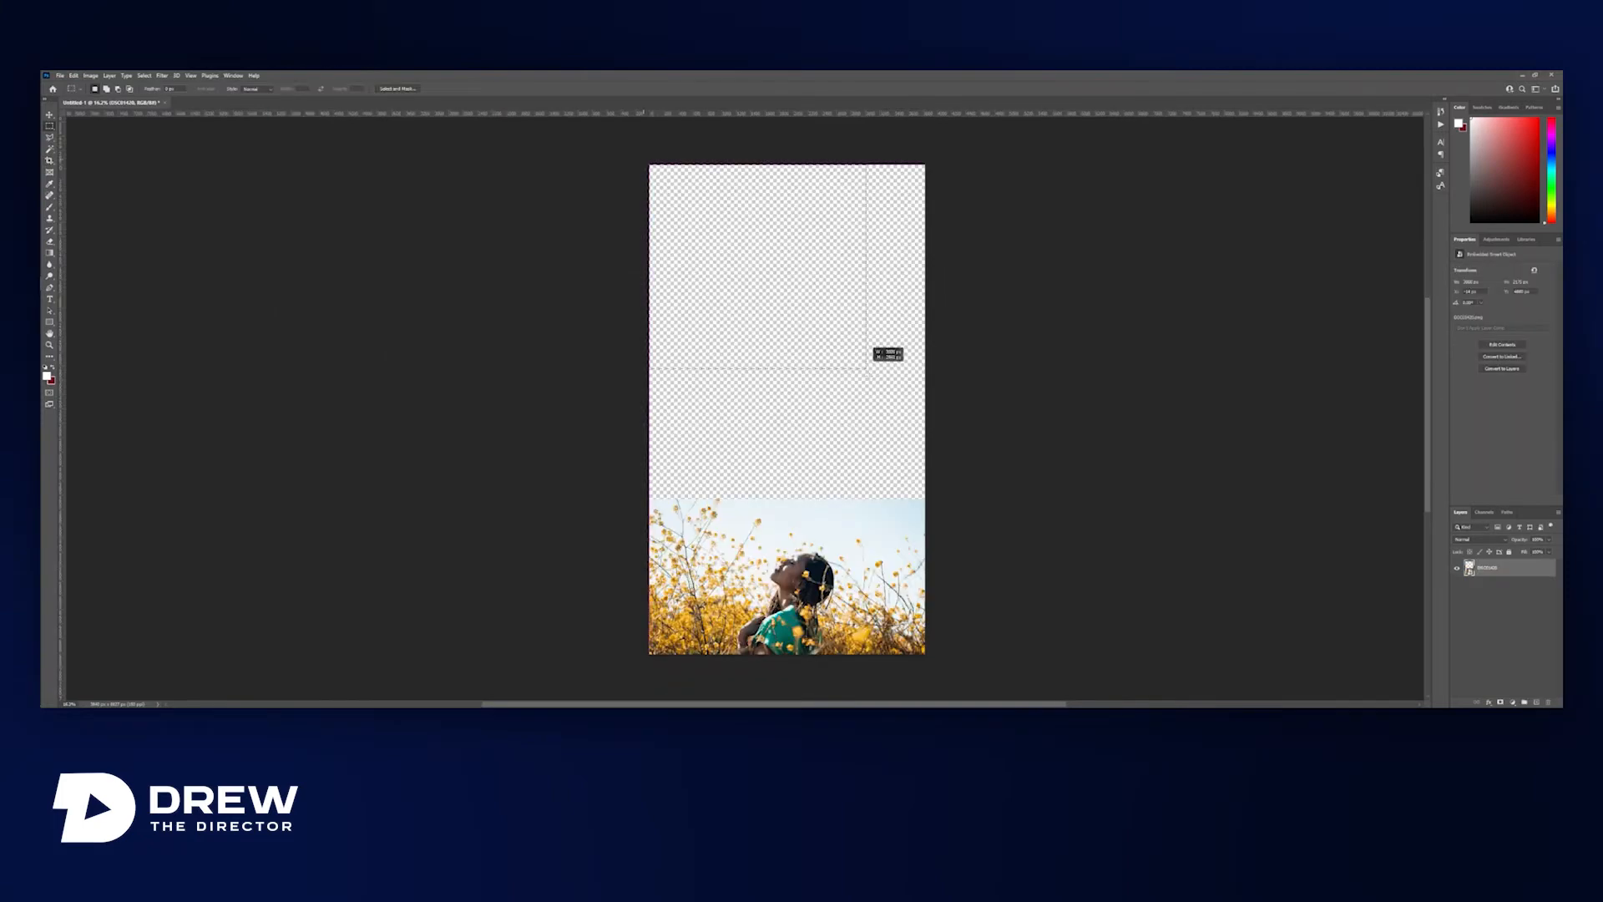
left_click_drag(866, 368, 1045, 519)
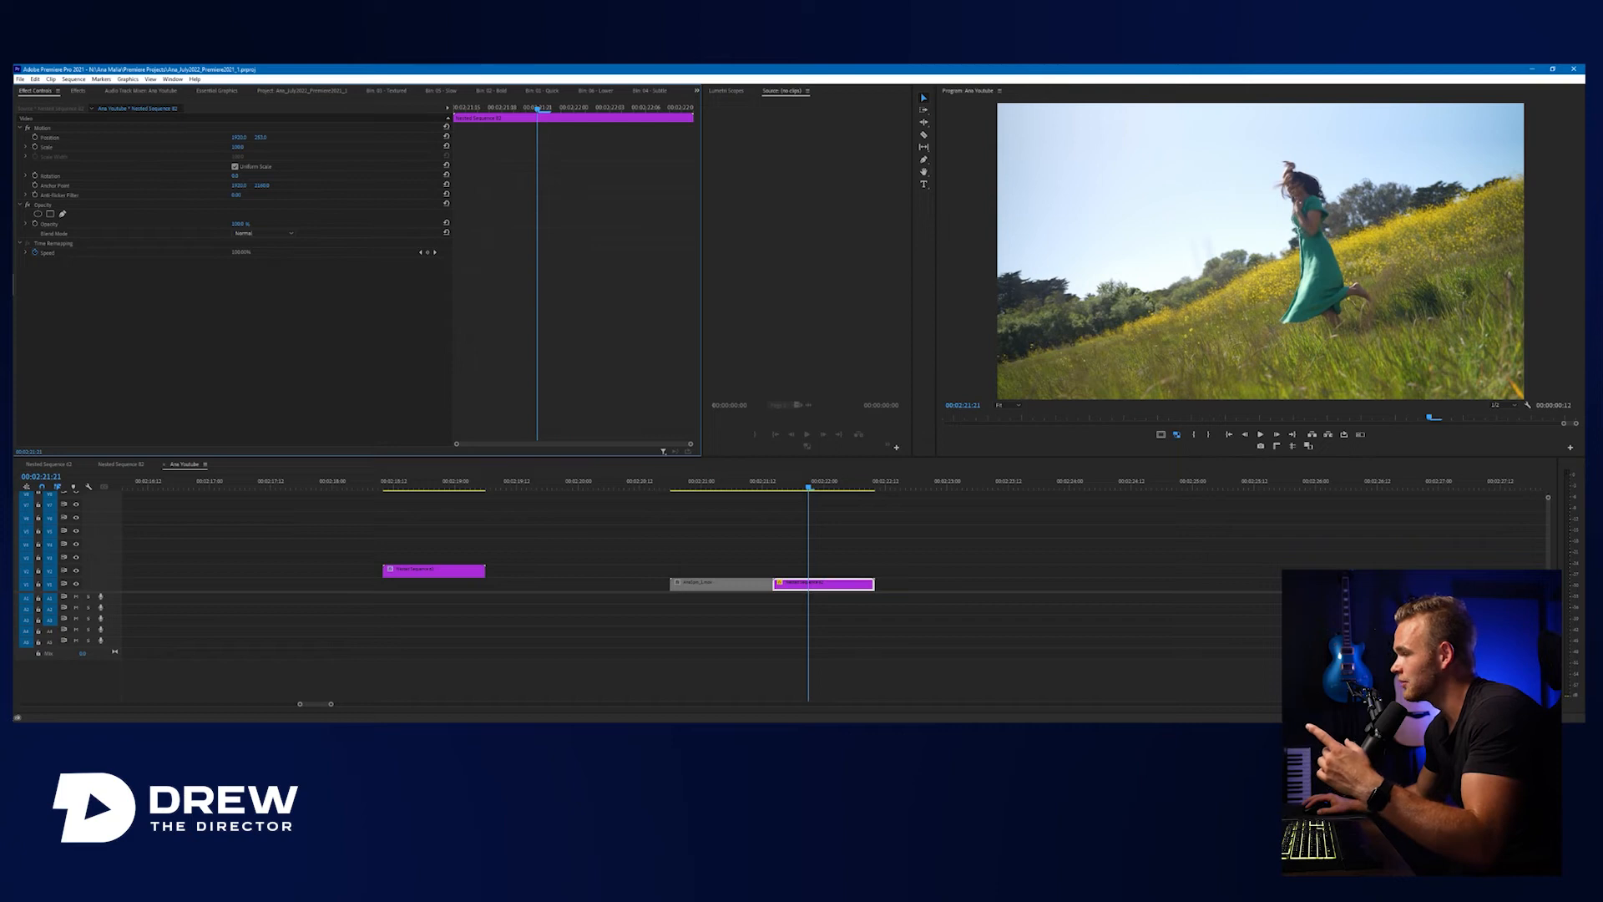
Adjust the nested clip's vertical Motion Position up and down to reframe the woman with the extended sky filling the frame.
left_click_drag(261, 138, 209, 137)
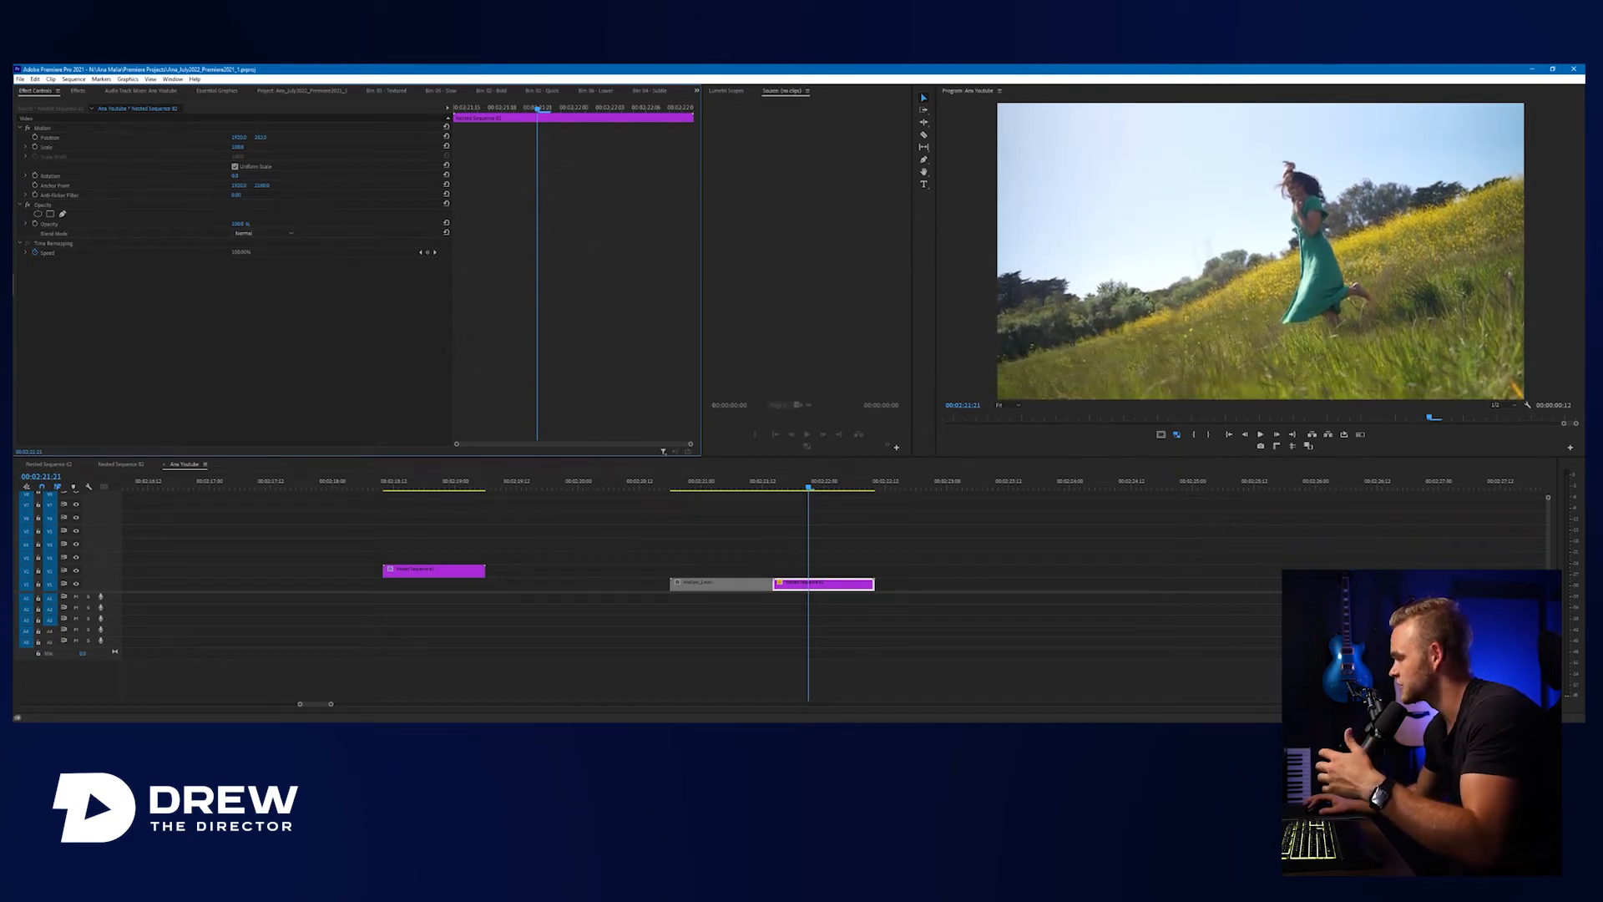
left_click_drag(261, 138, 287, 138)
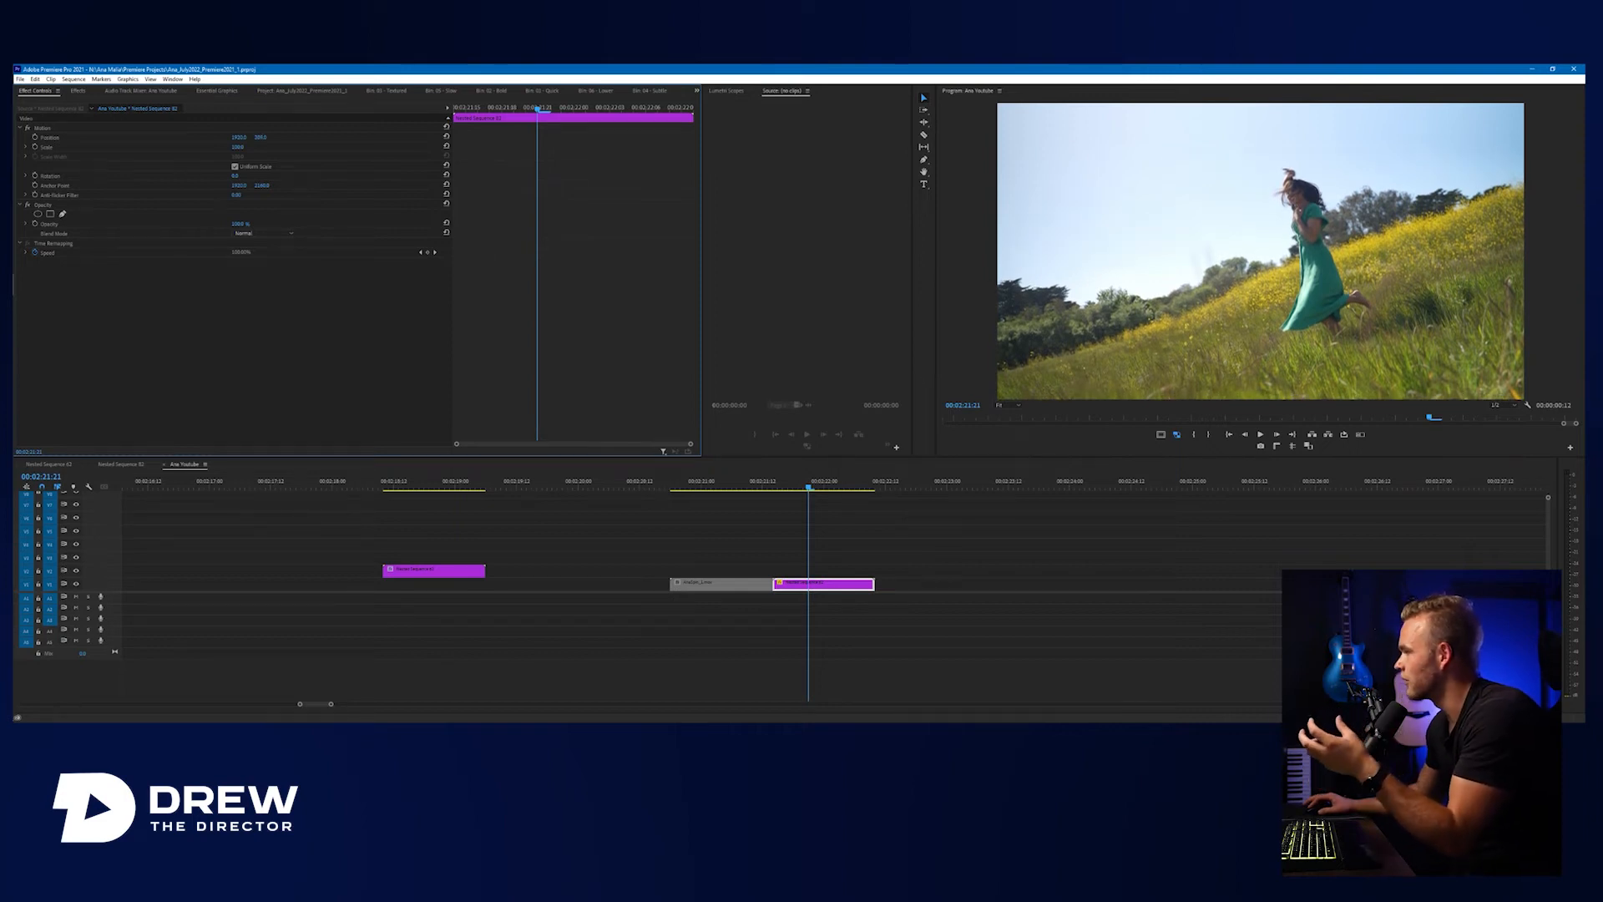
left_click_drag(287, 138, 264, 138)
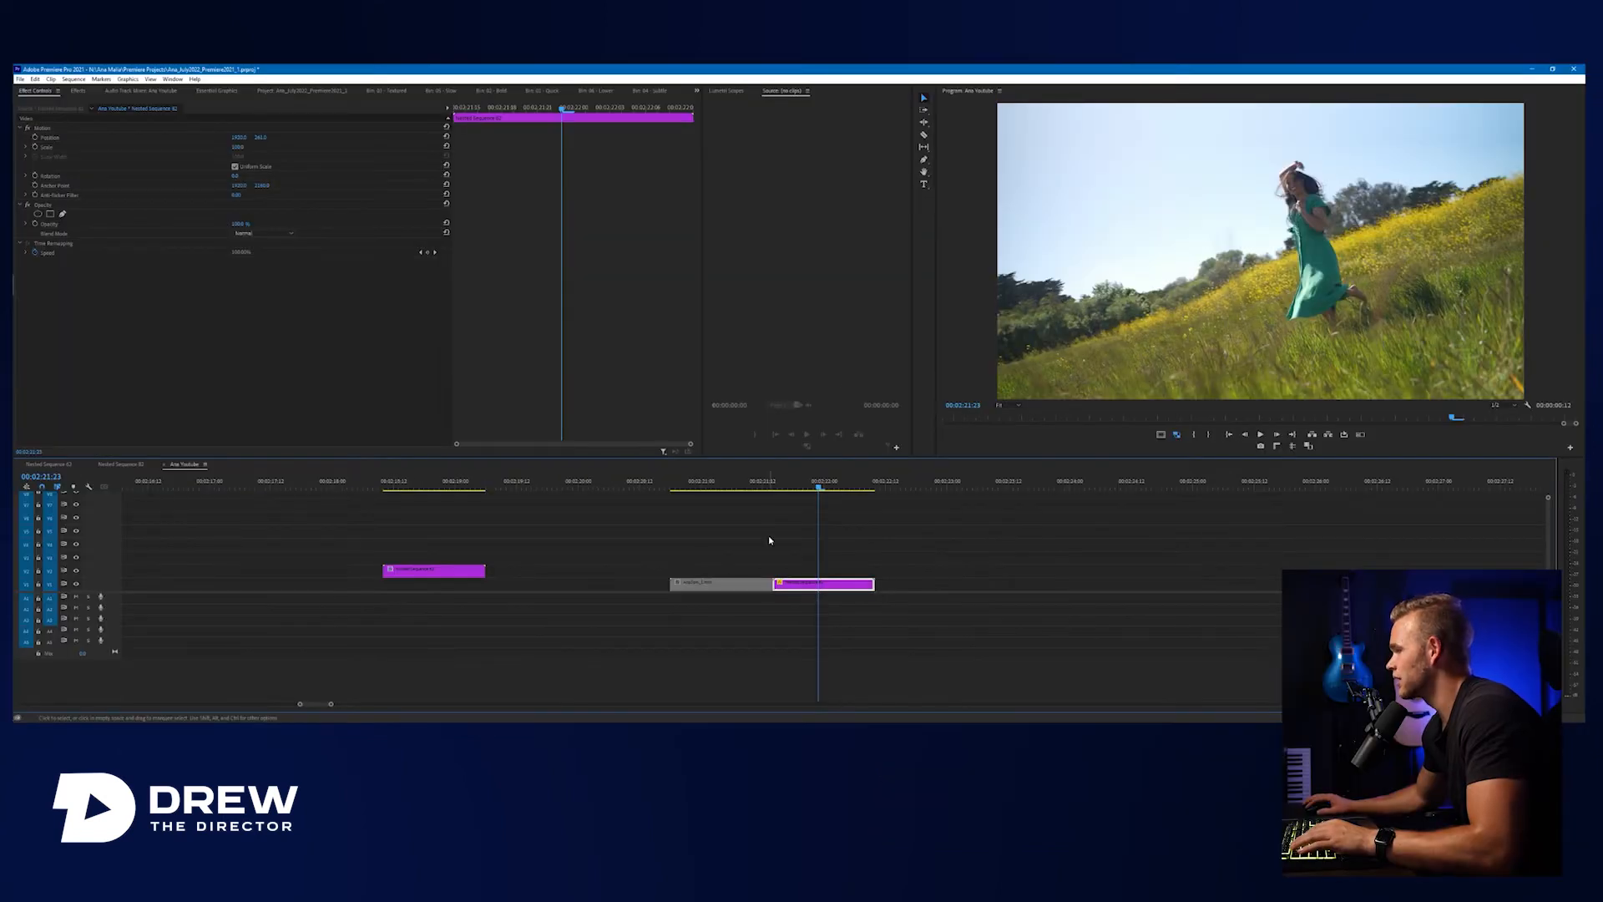
Apply the Transform effect to the nested clip in the main sequence and show its settings.
left_click(769, 540)
left_click(814, 583)
key("shift+7")
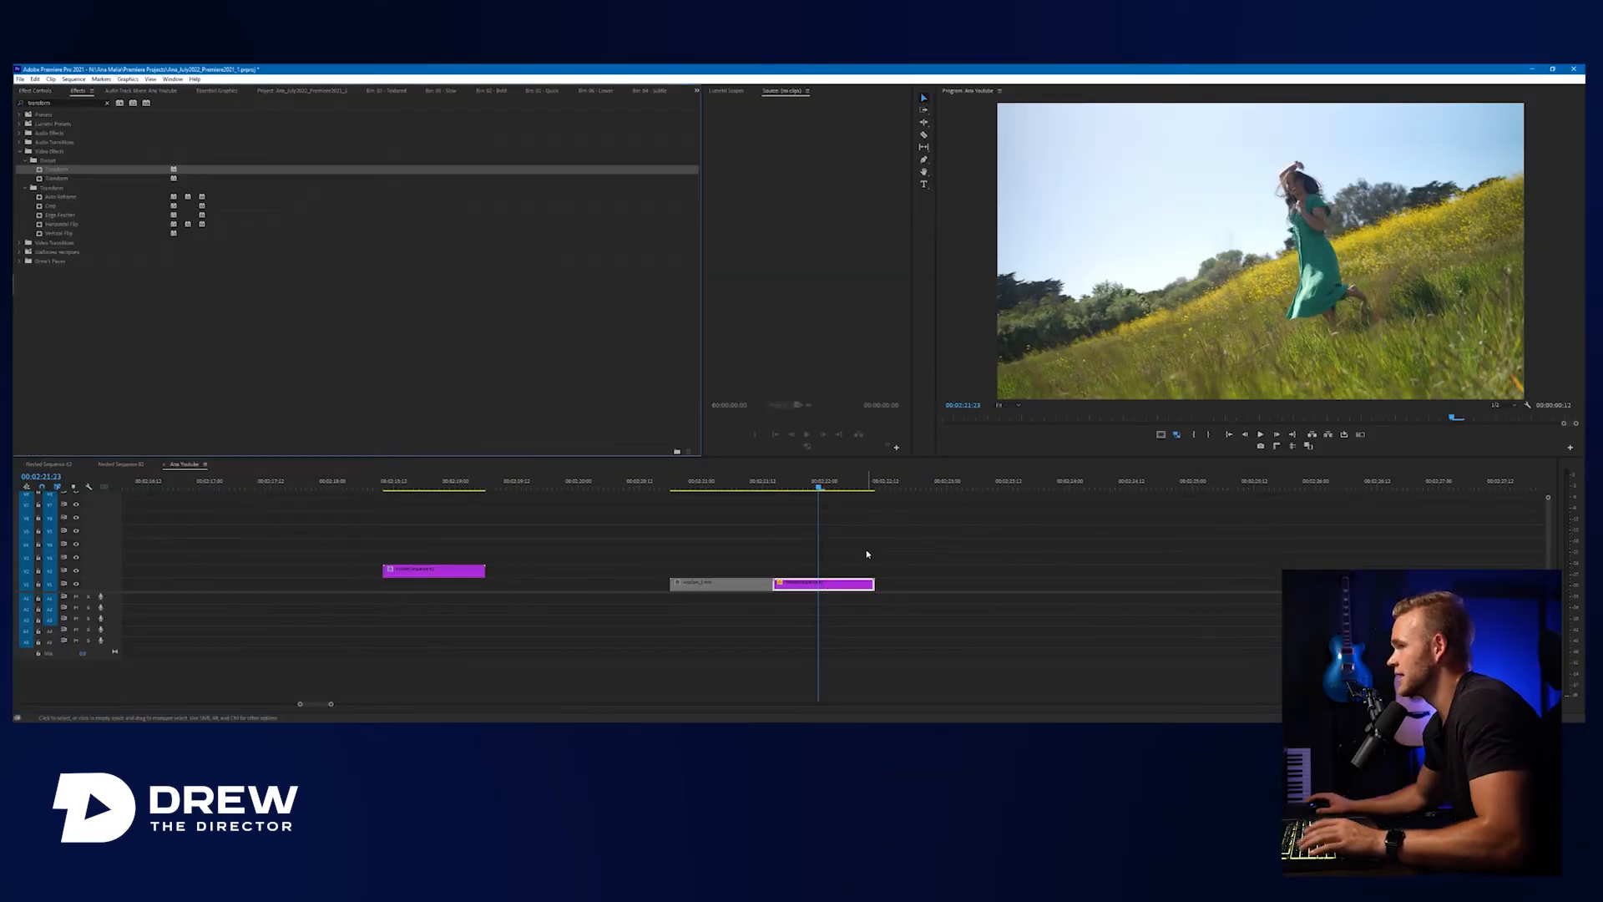
left_click_drag(57, 169, 793, 582)
key("shift+5")
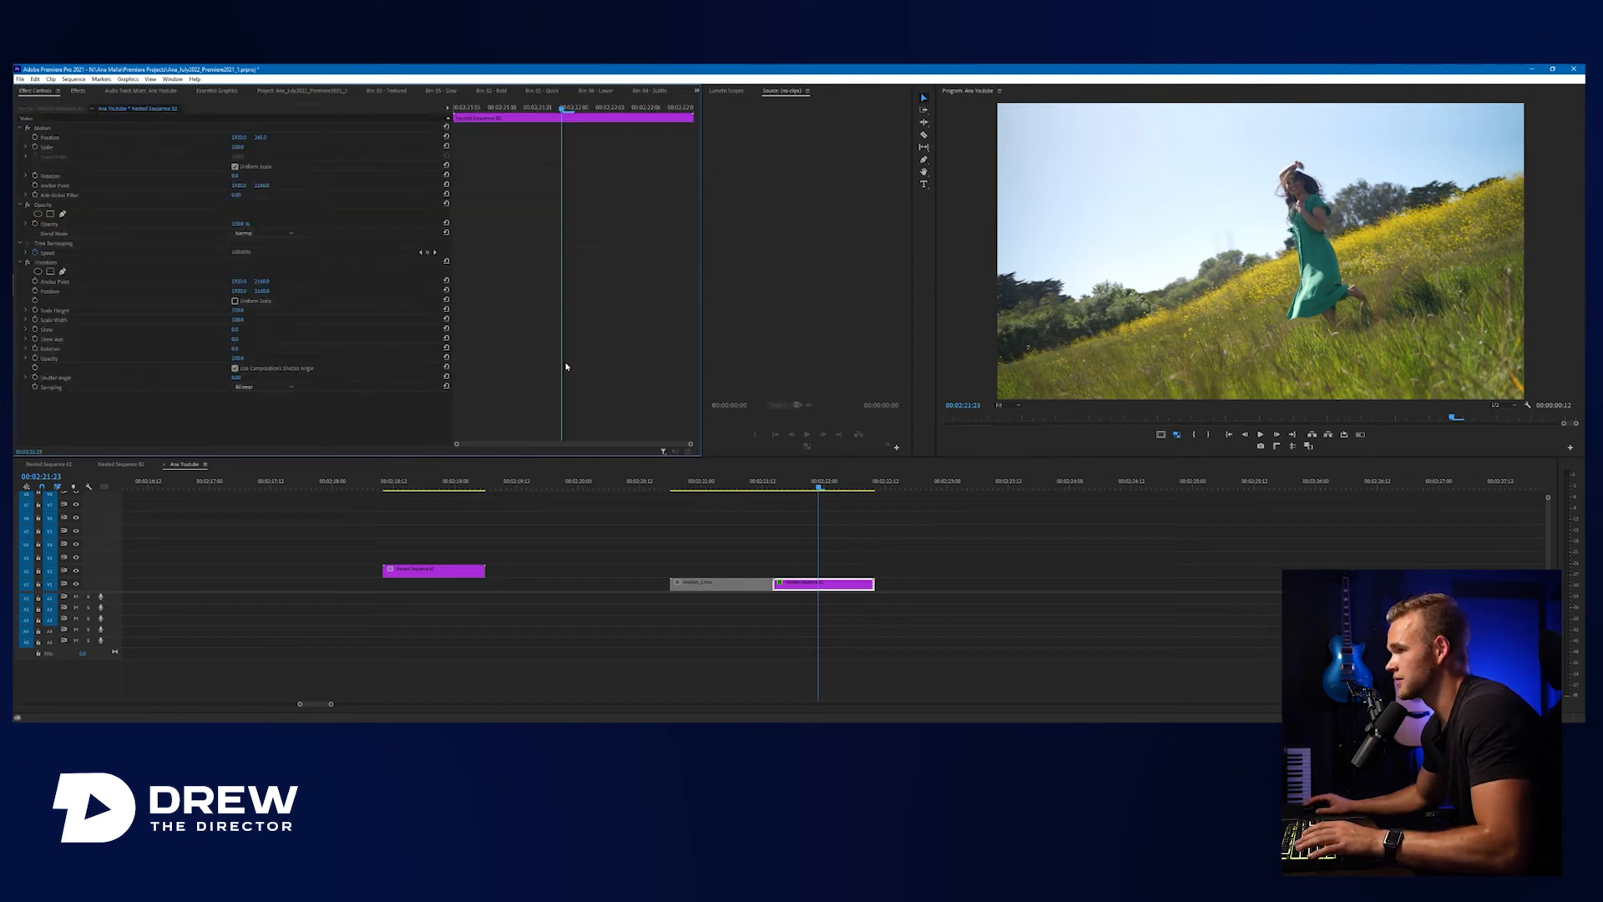
At the nested clip's first frame, enable Uniform Scale in Transform and turn on keyframing for Scale and Position.
left_click(682, 557)
left_click_drag(437, 487, 478, 507)
key("minus")
key("minus")
key("minus")
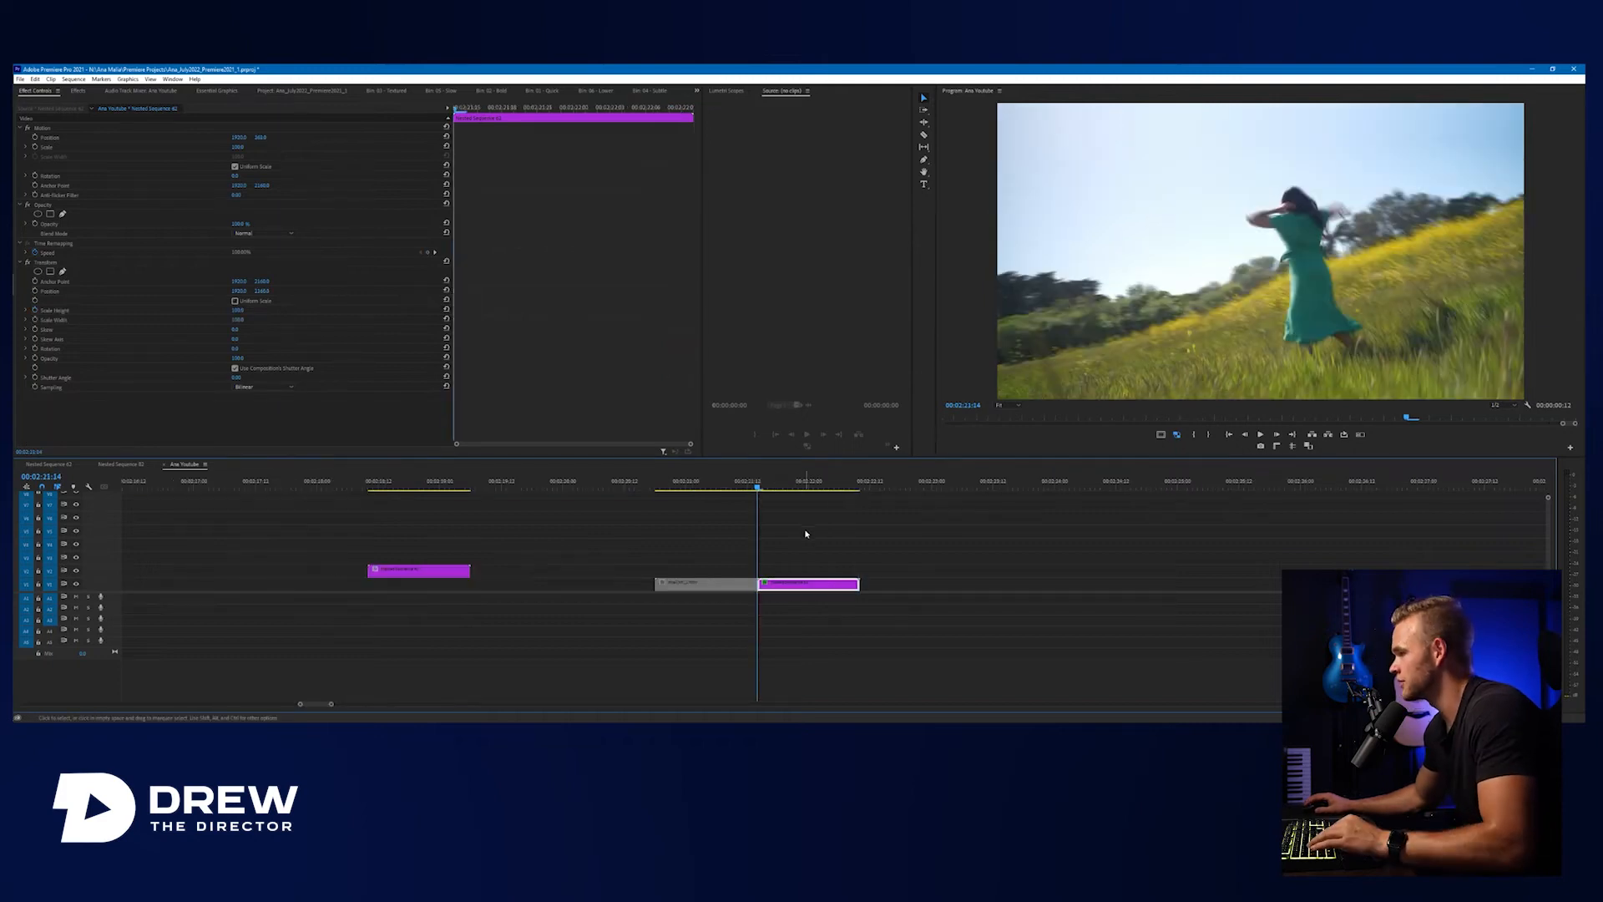
left_click(235, 301)
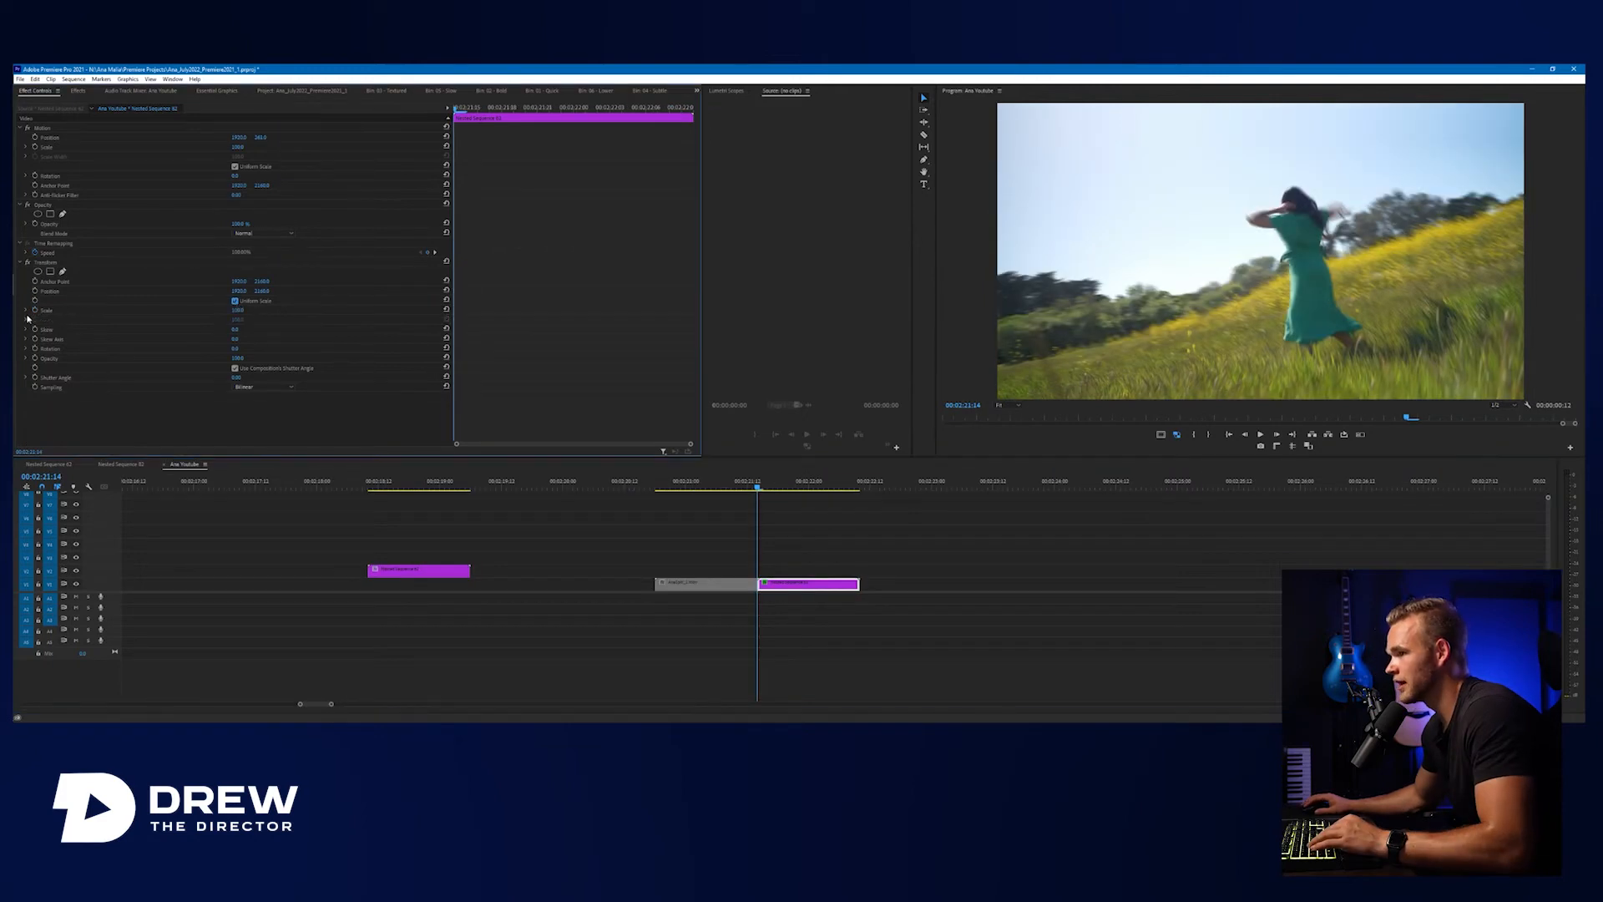
left_click(34, 311)
left_click(36, 293)
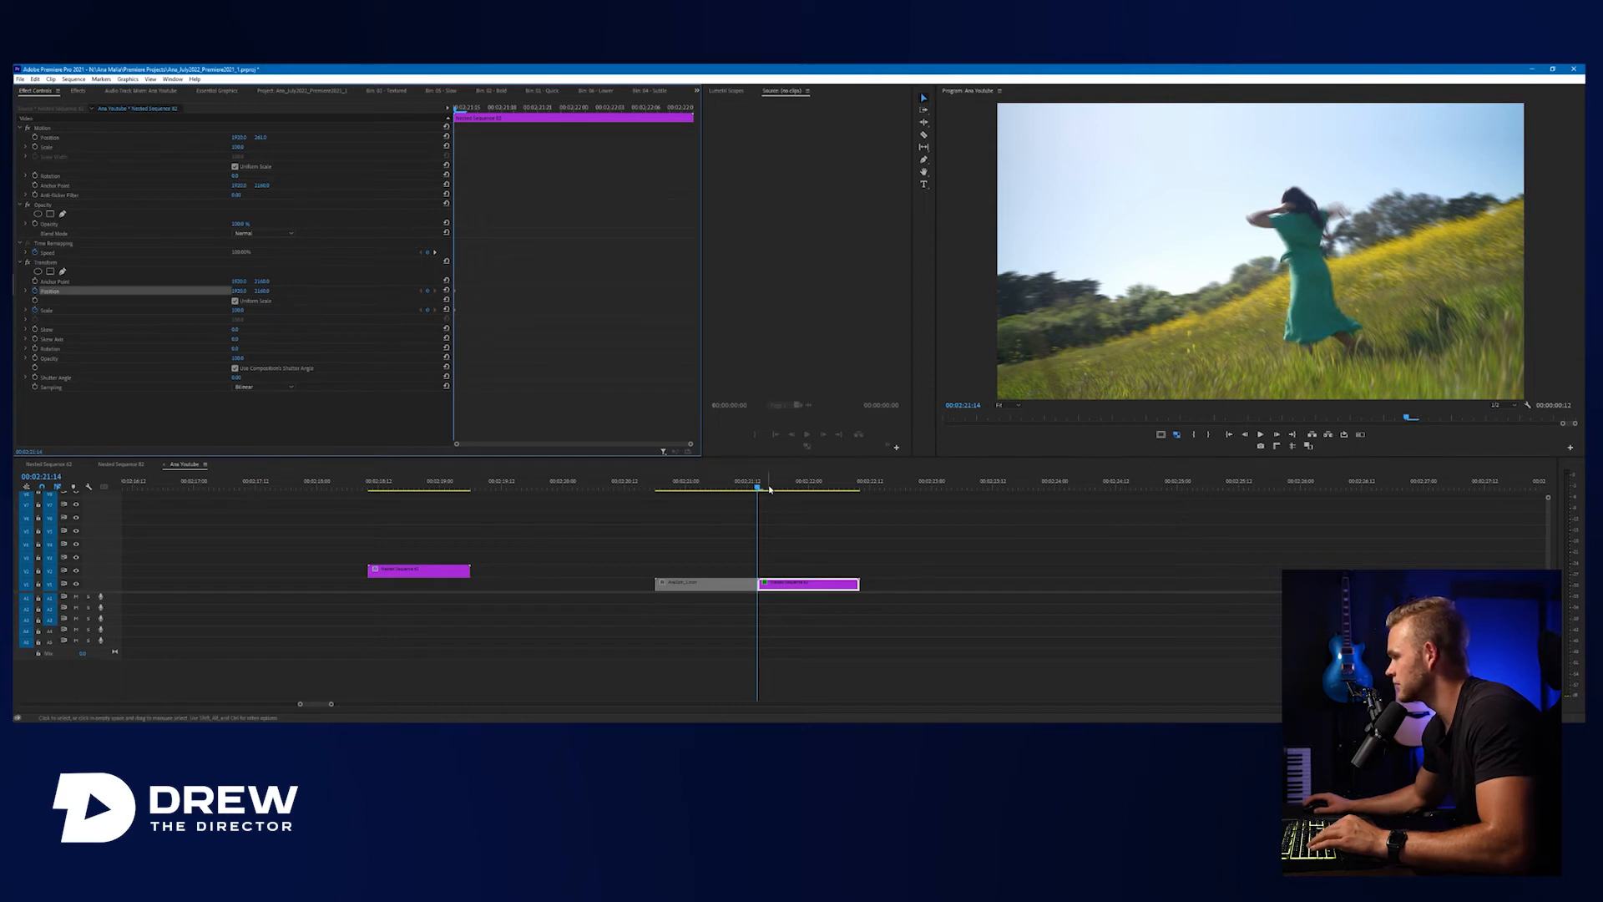
Shift the Transform keyframes toward the clip's end, then at its first frame set Scale to 115 and move Position upward.
left_click_drag(758, 485, 835, 492)
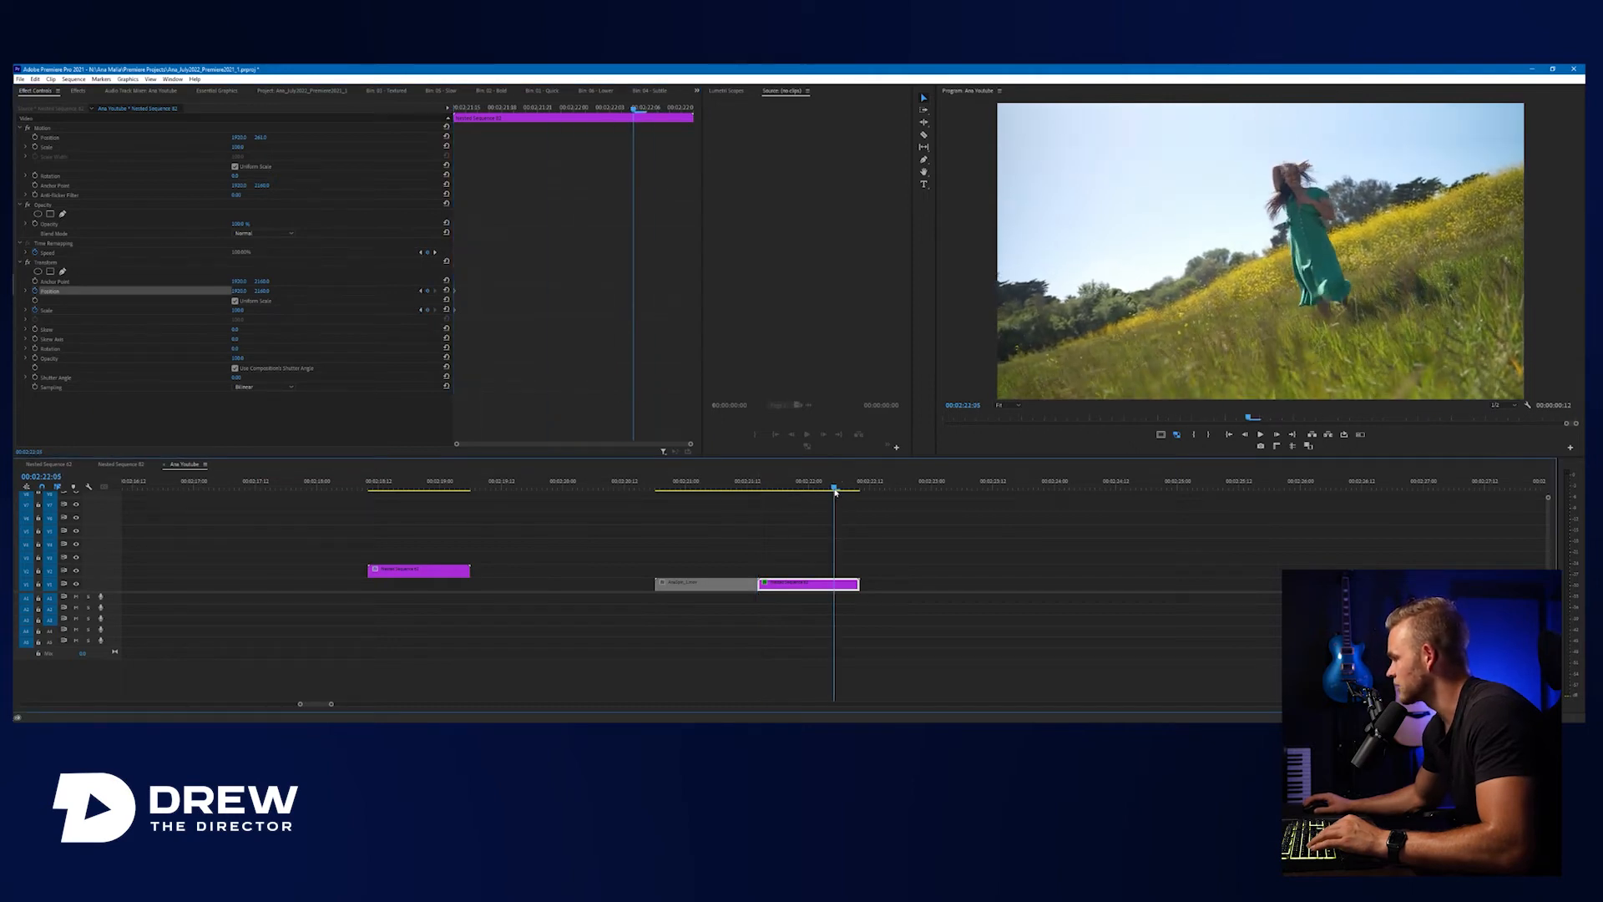
left_click(512, 328)
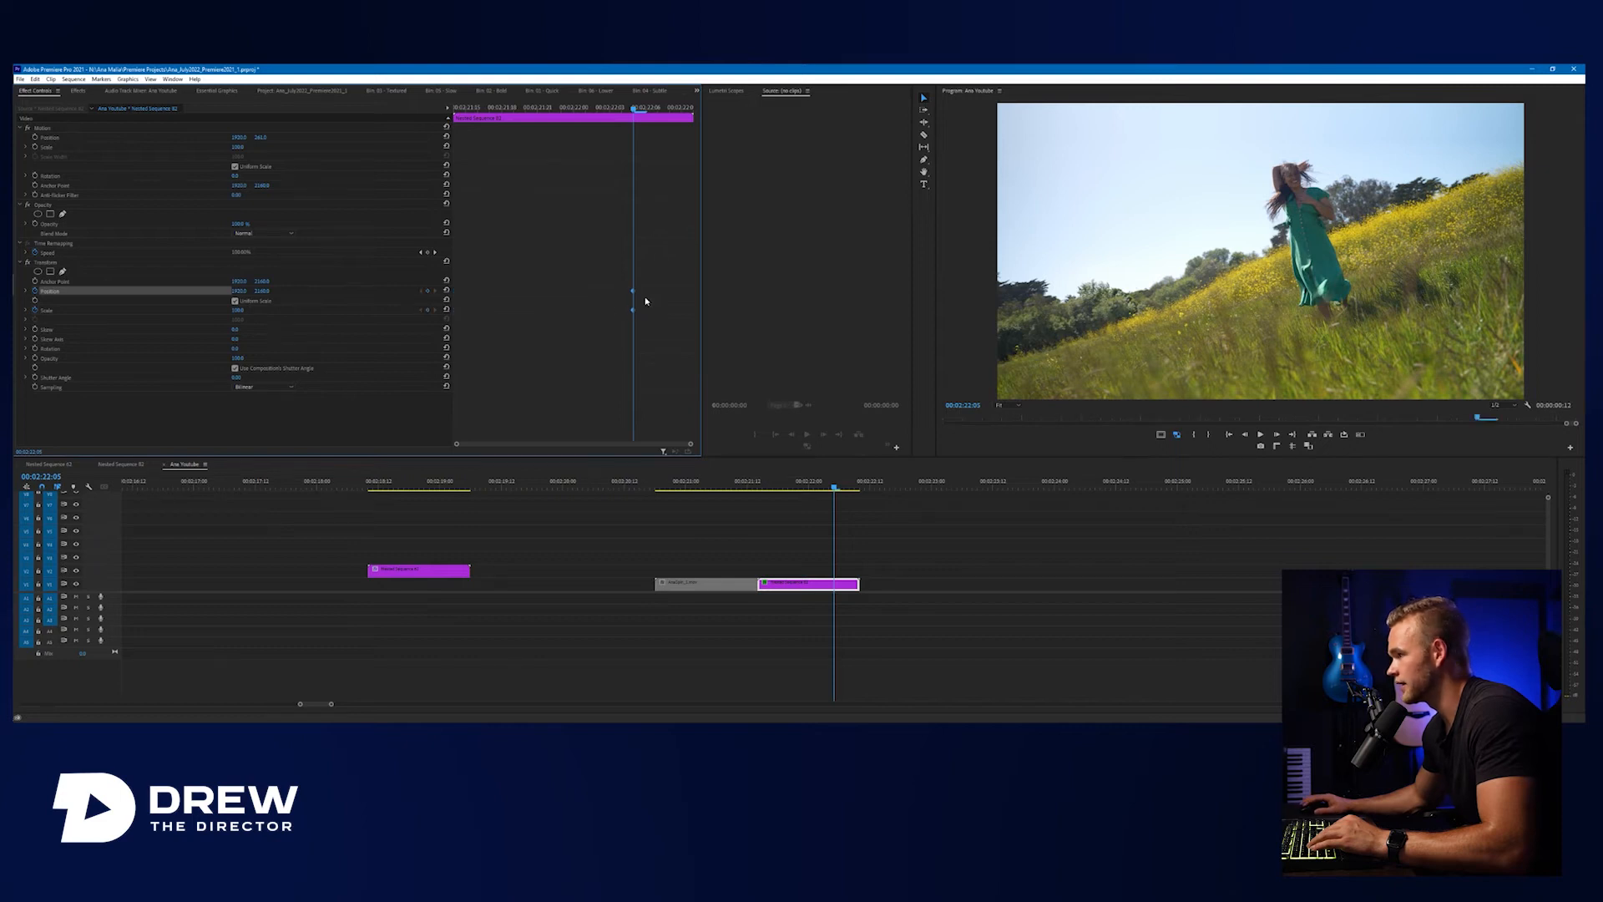
left_click_drag(605, 109, 455, 109)
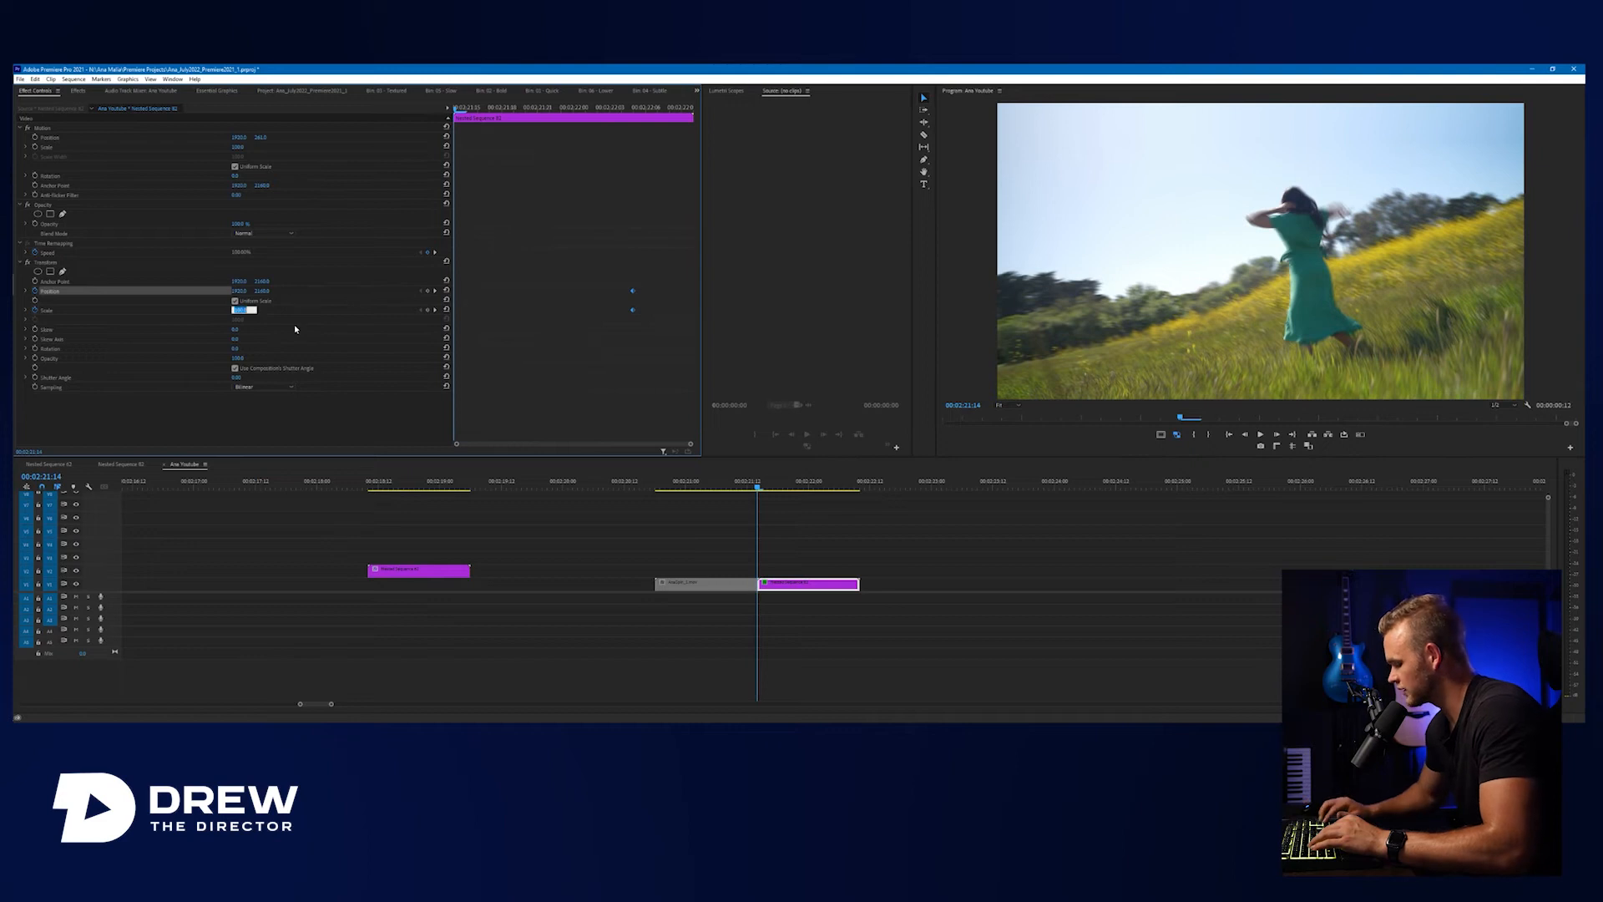
type("115")
key("Return")
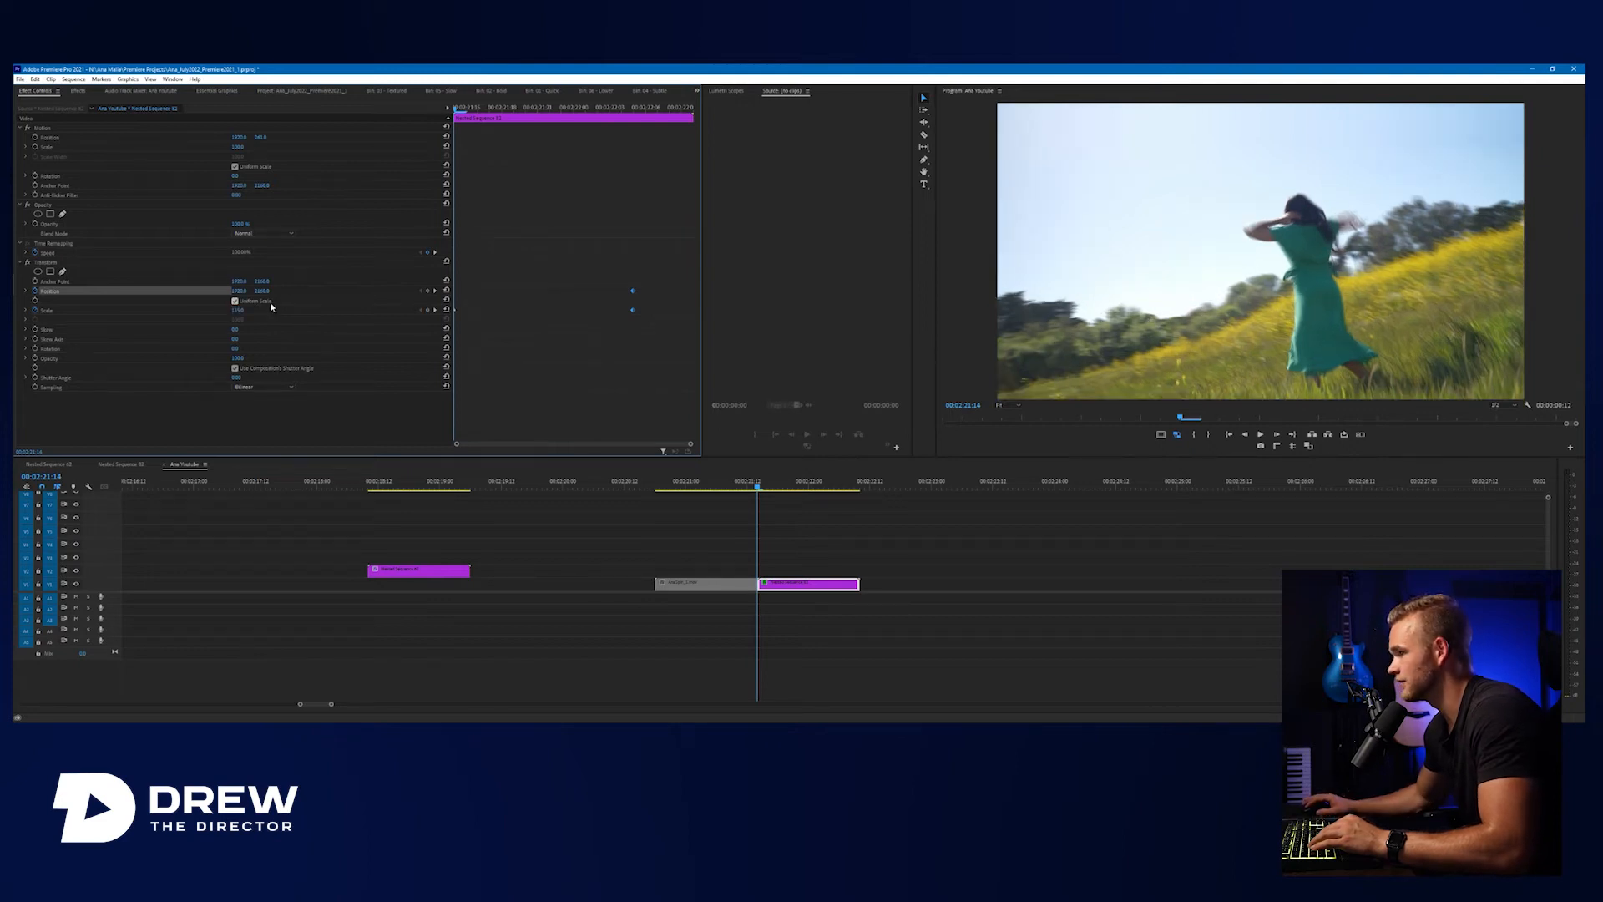
left_click_drag(266, 294, 251, 312)
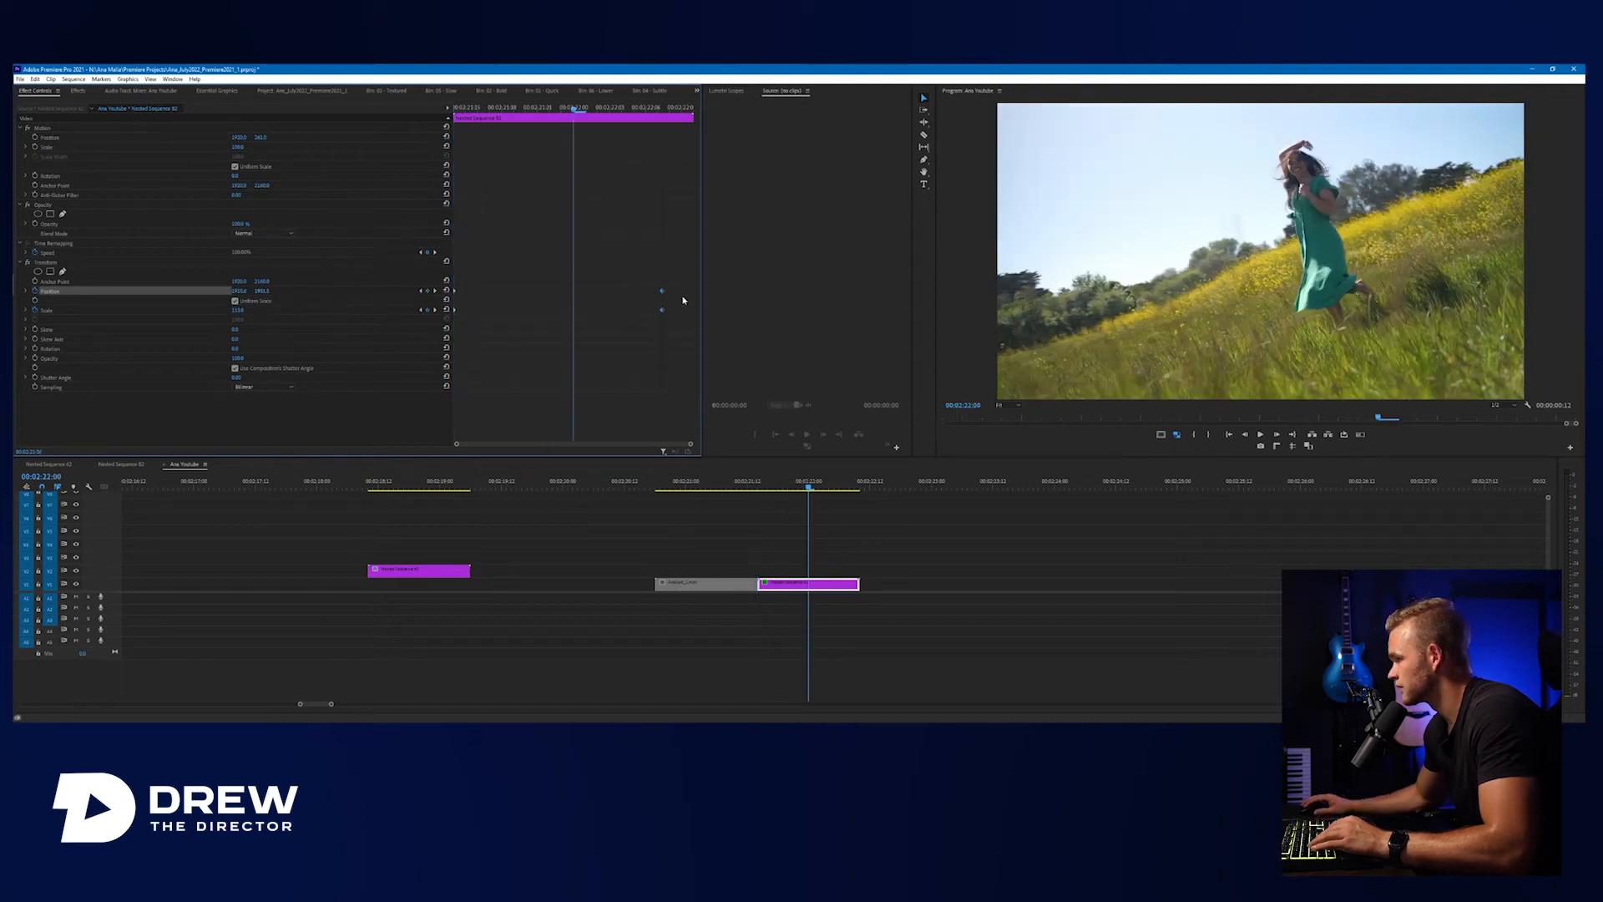
Move the ending Position and Scale keyframes to the clip's last frame and scrub through the resulting zoom-out.
left_click_drag(683, 302, 693, 304)
left_click_drag(575, 110, 457, 118)
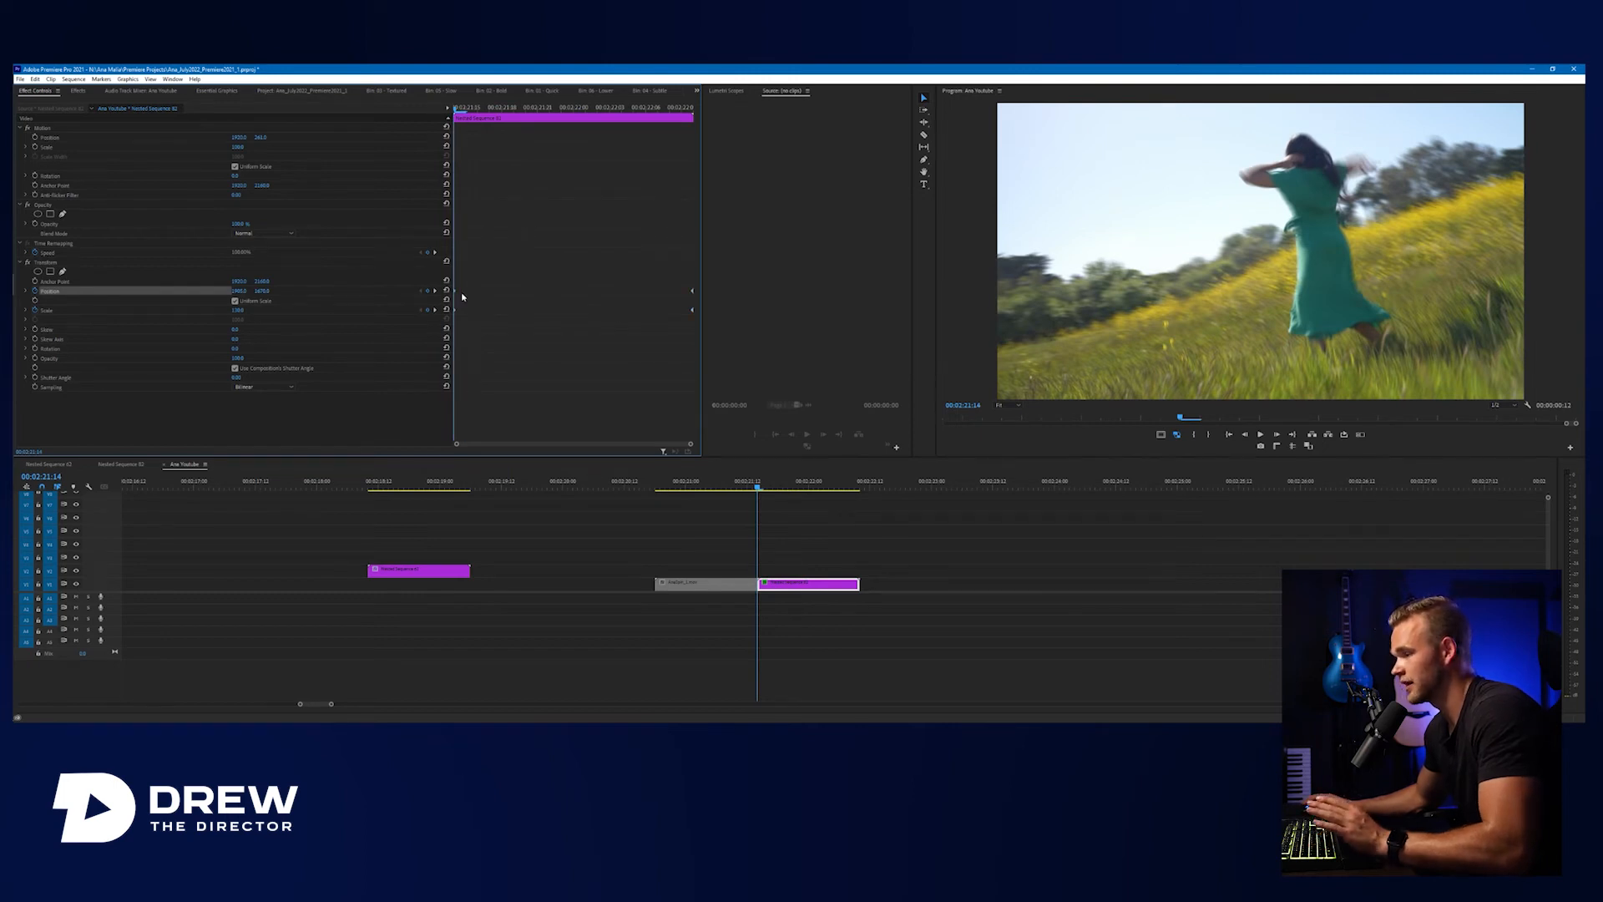
left_click_drag(588, 110, 668, 128)
key("Right")
key("Right")
left_click(846, 583)
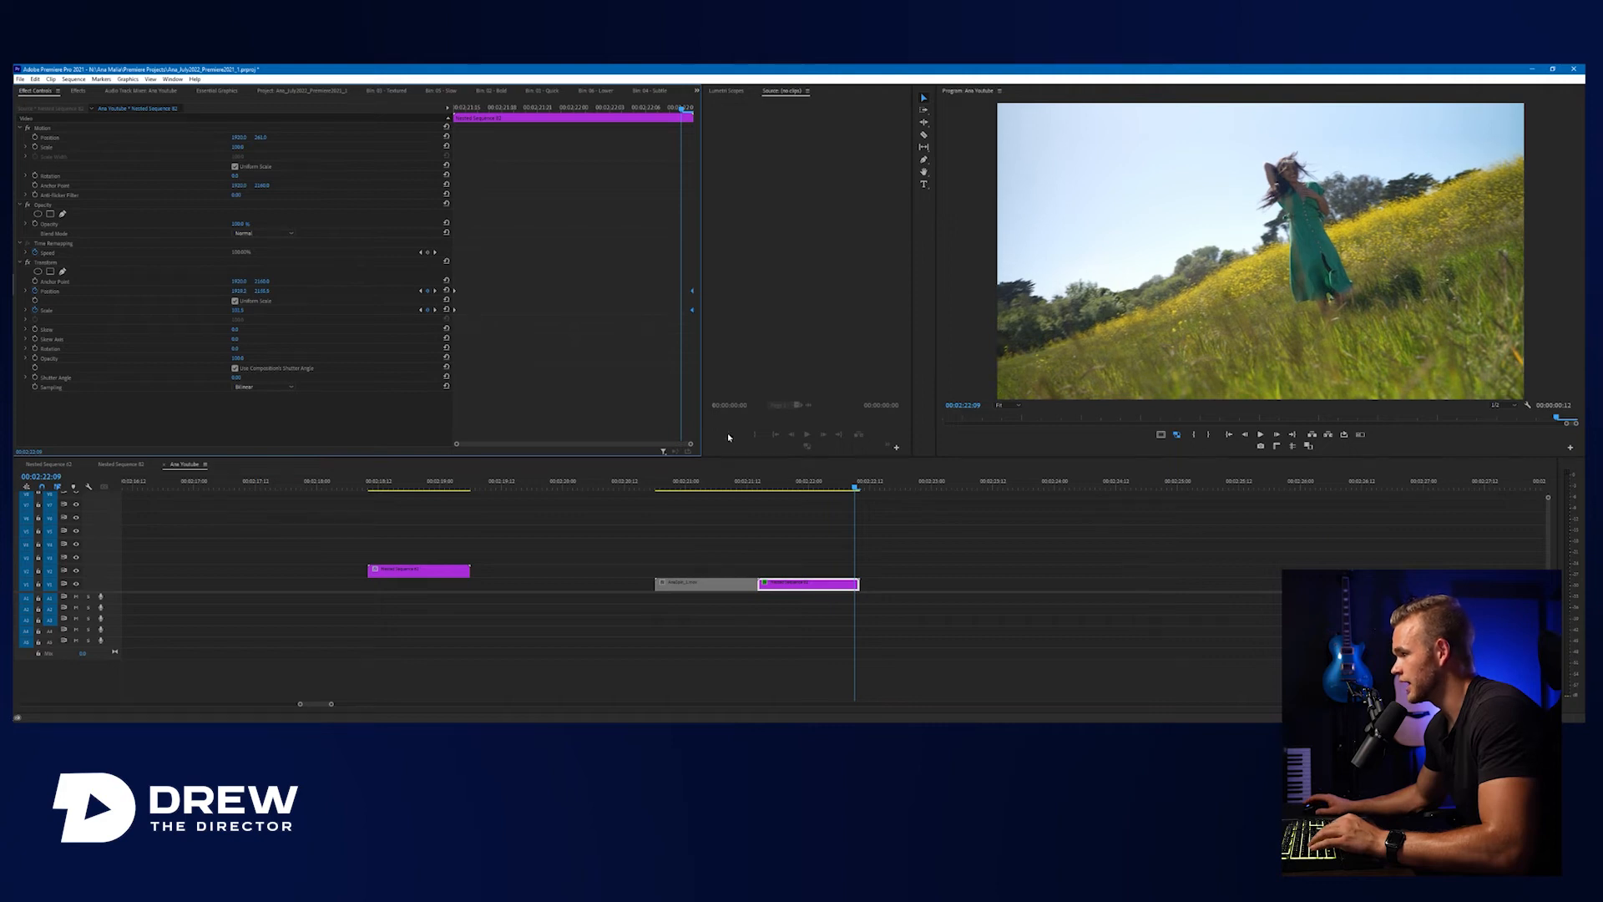
key("Up")
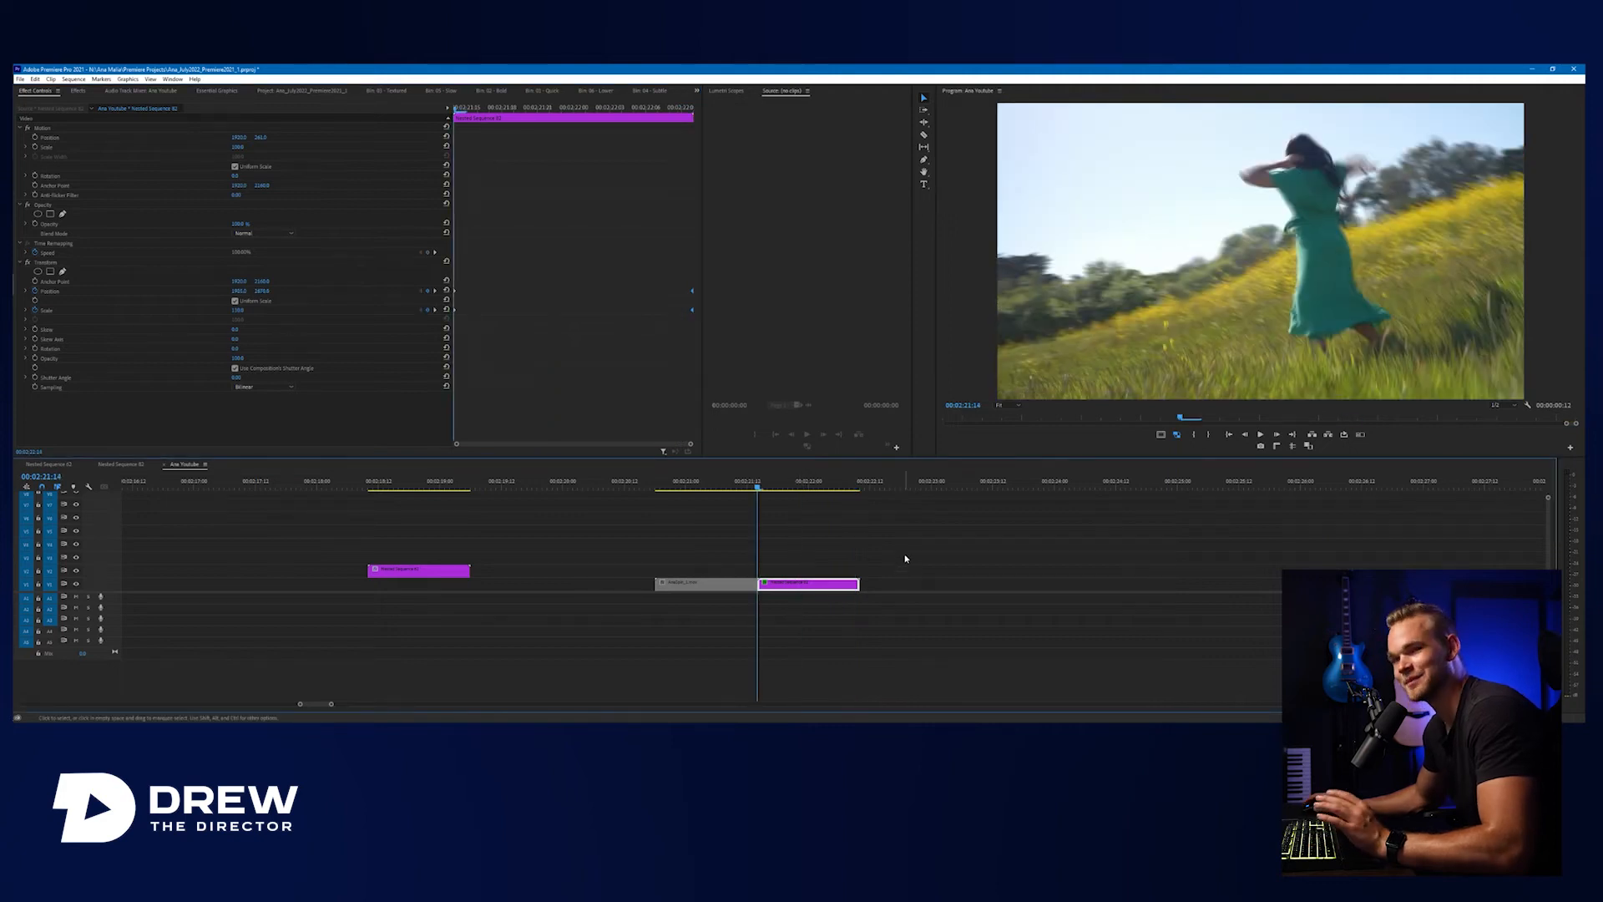
Play the nested clip repeatedly from its start to review the animated zoom and vertical move.
key("space")
key("Up")
key("space")
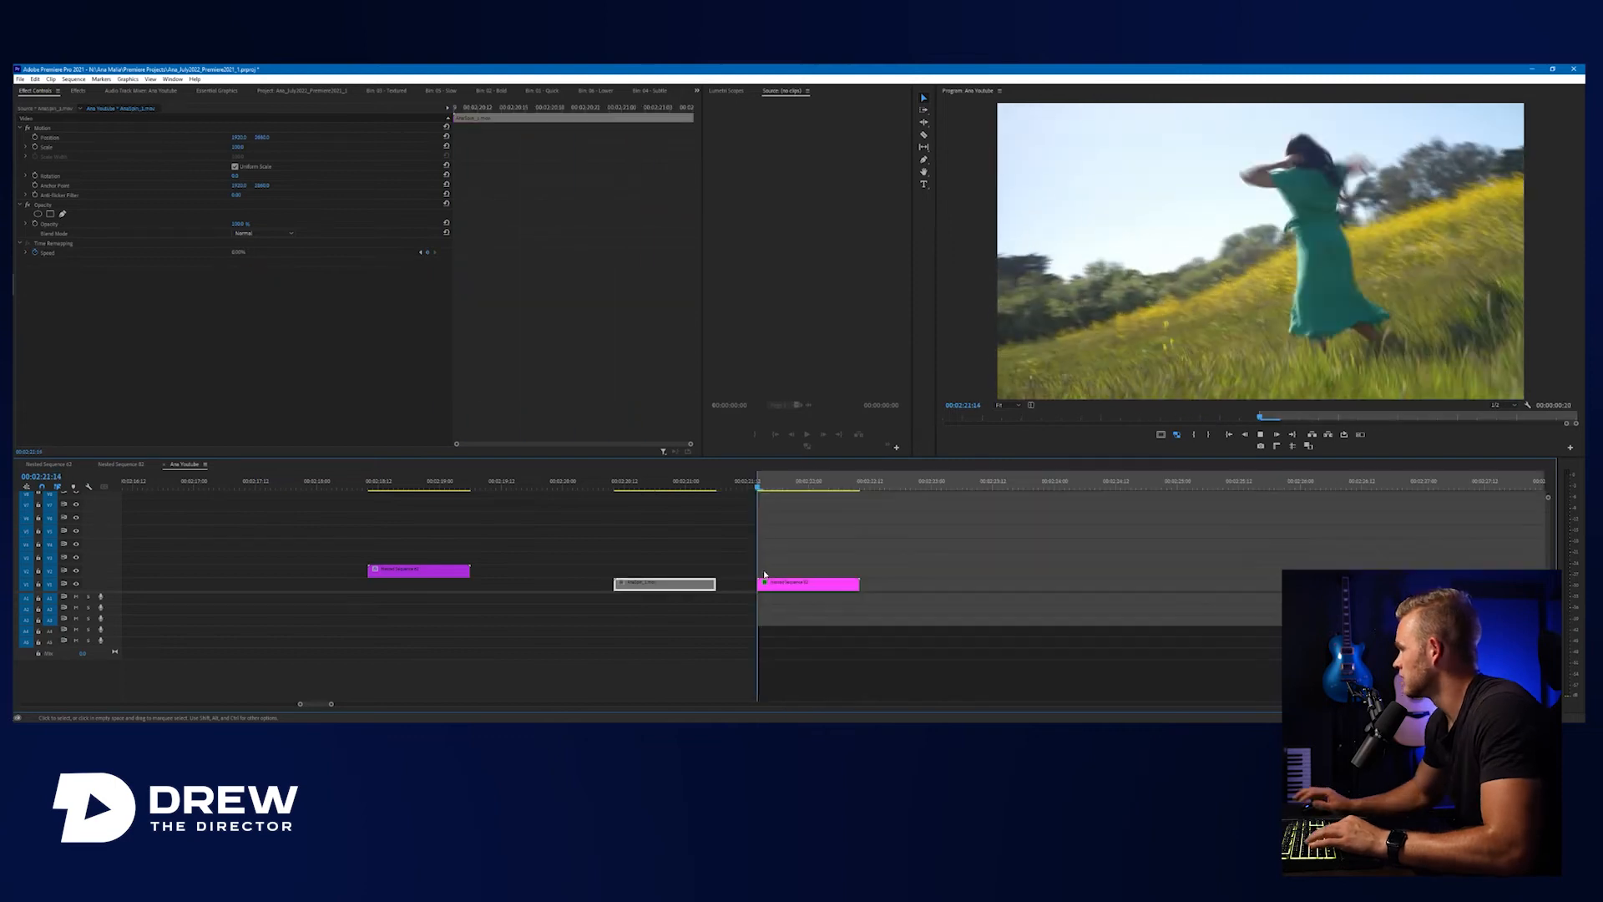
key("space")
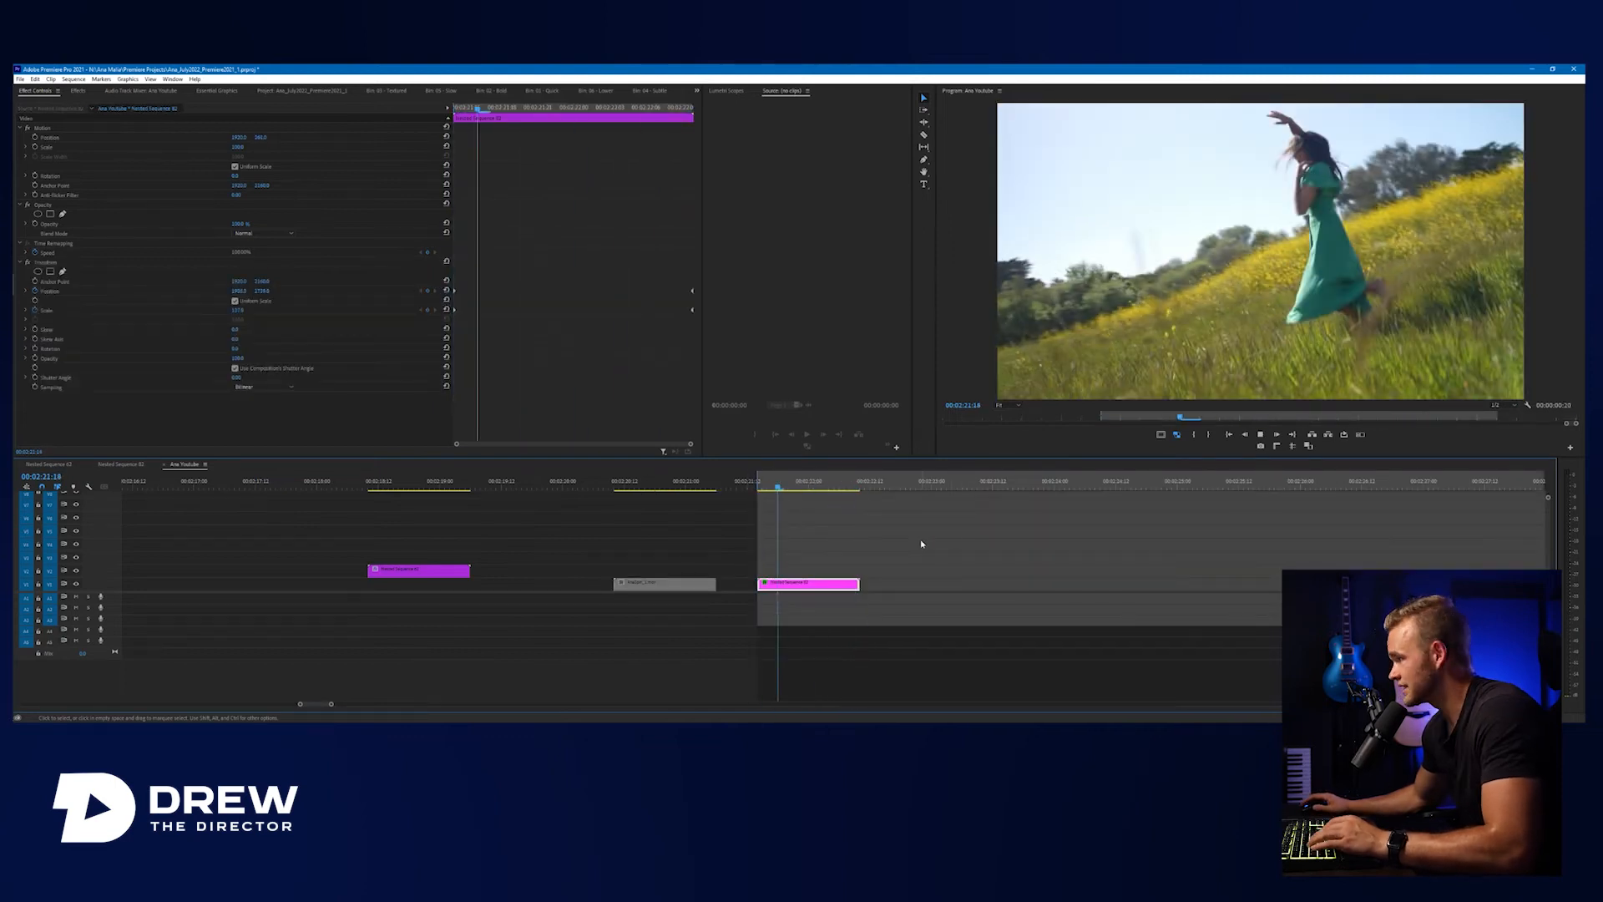
key("space")
left_click(810, 482)
key("space")
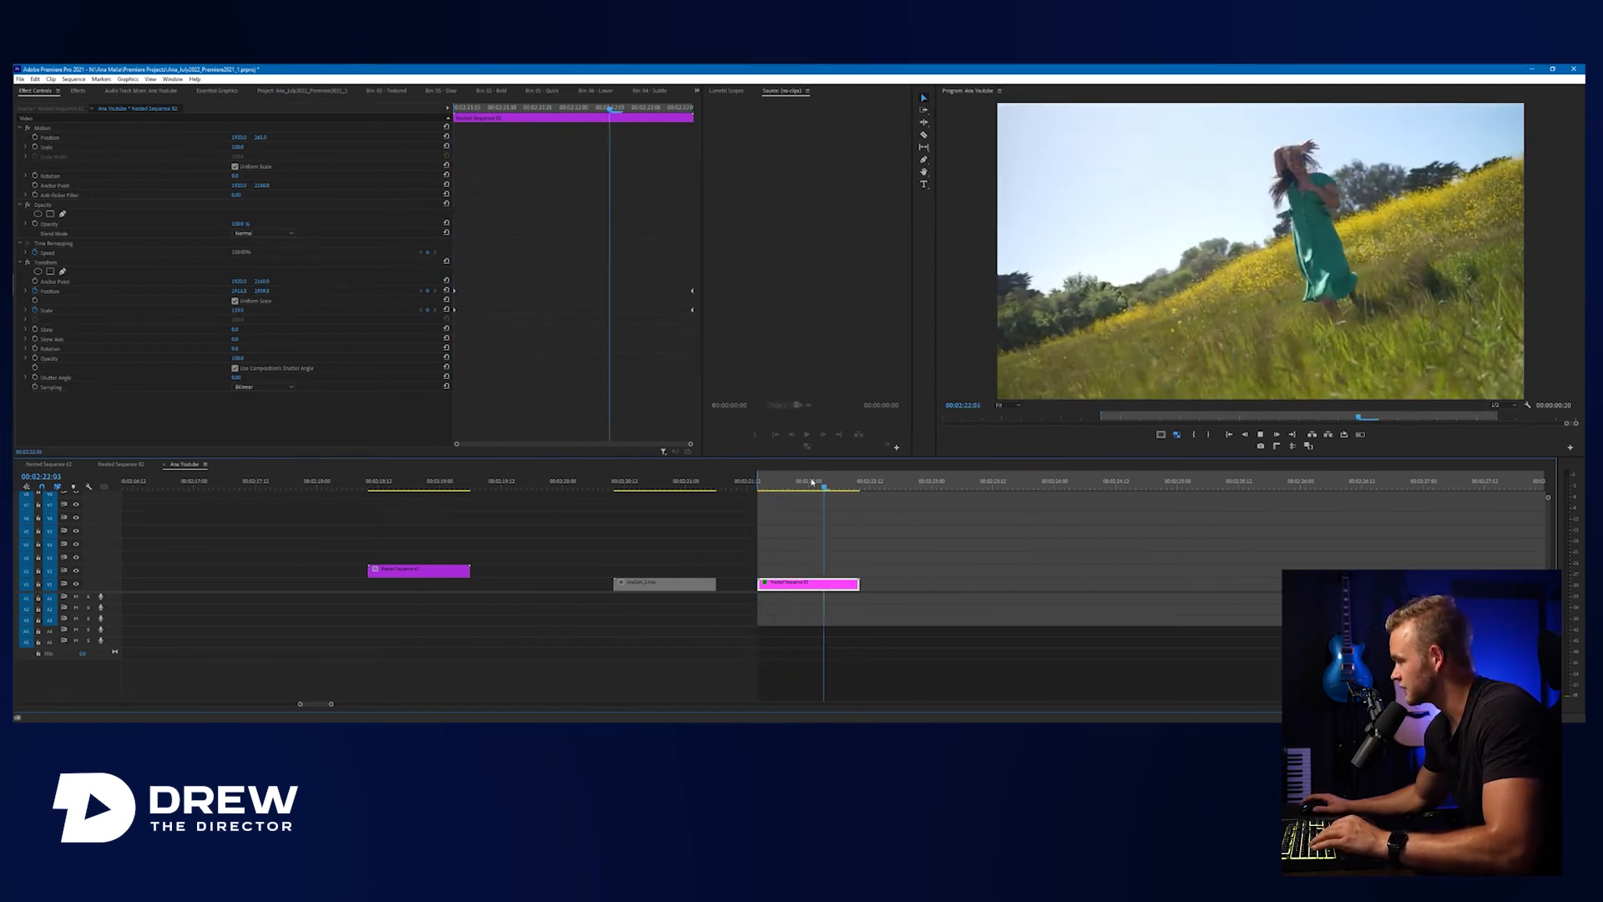
key("space")
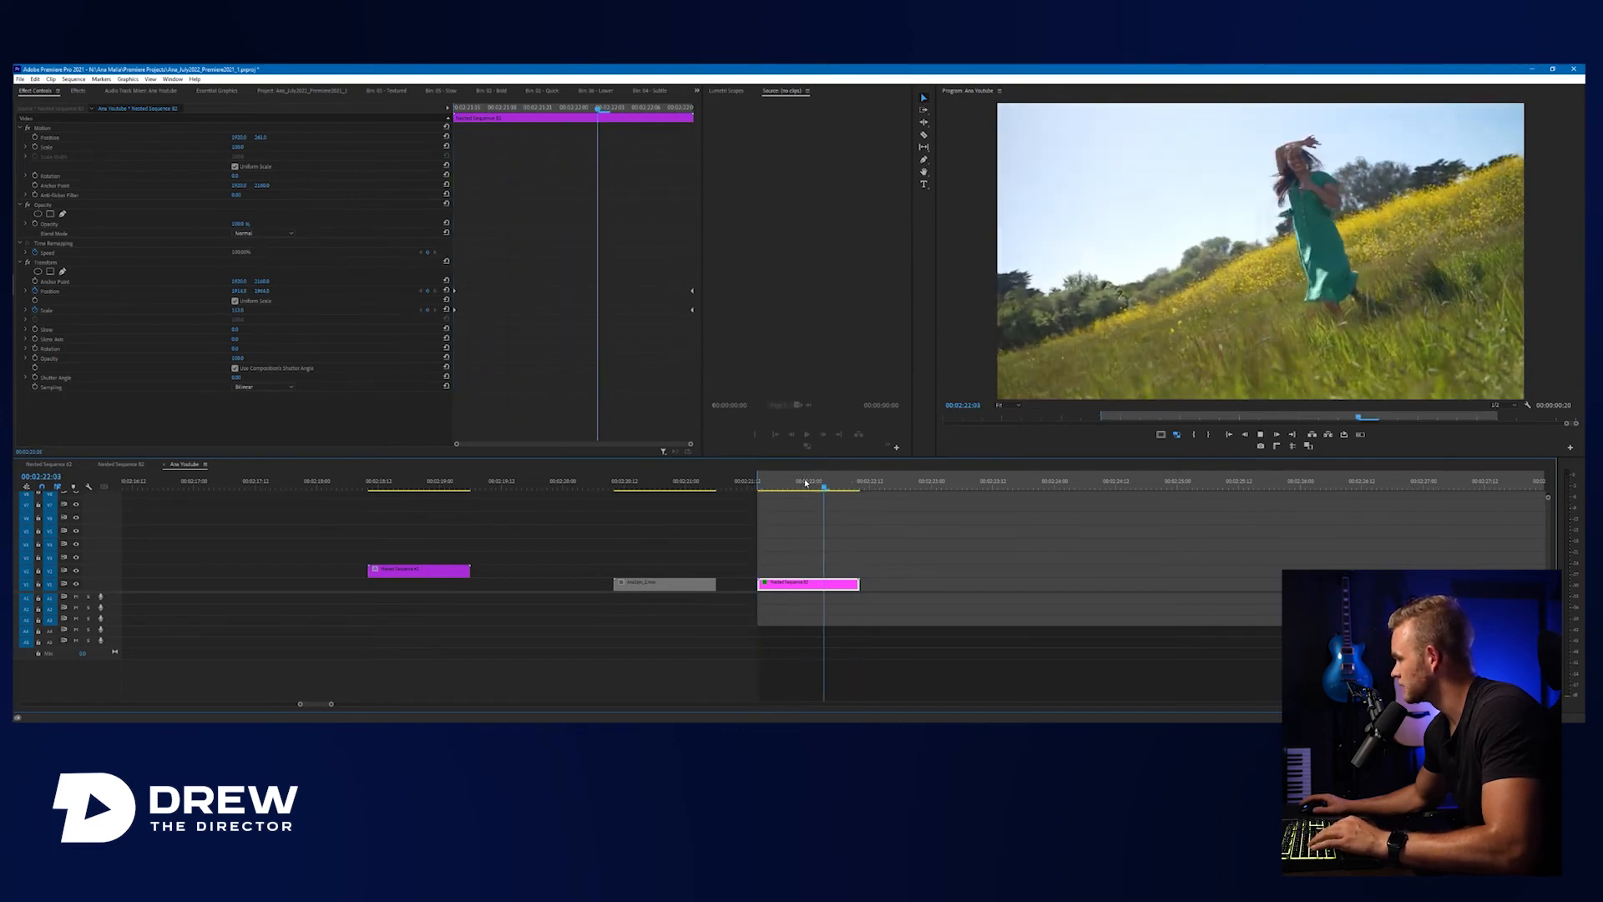
key("space")
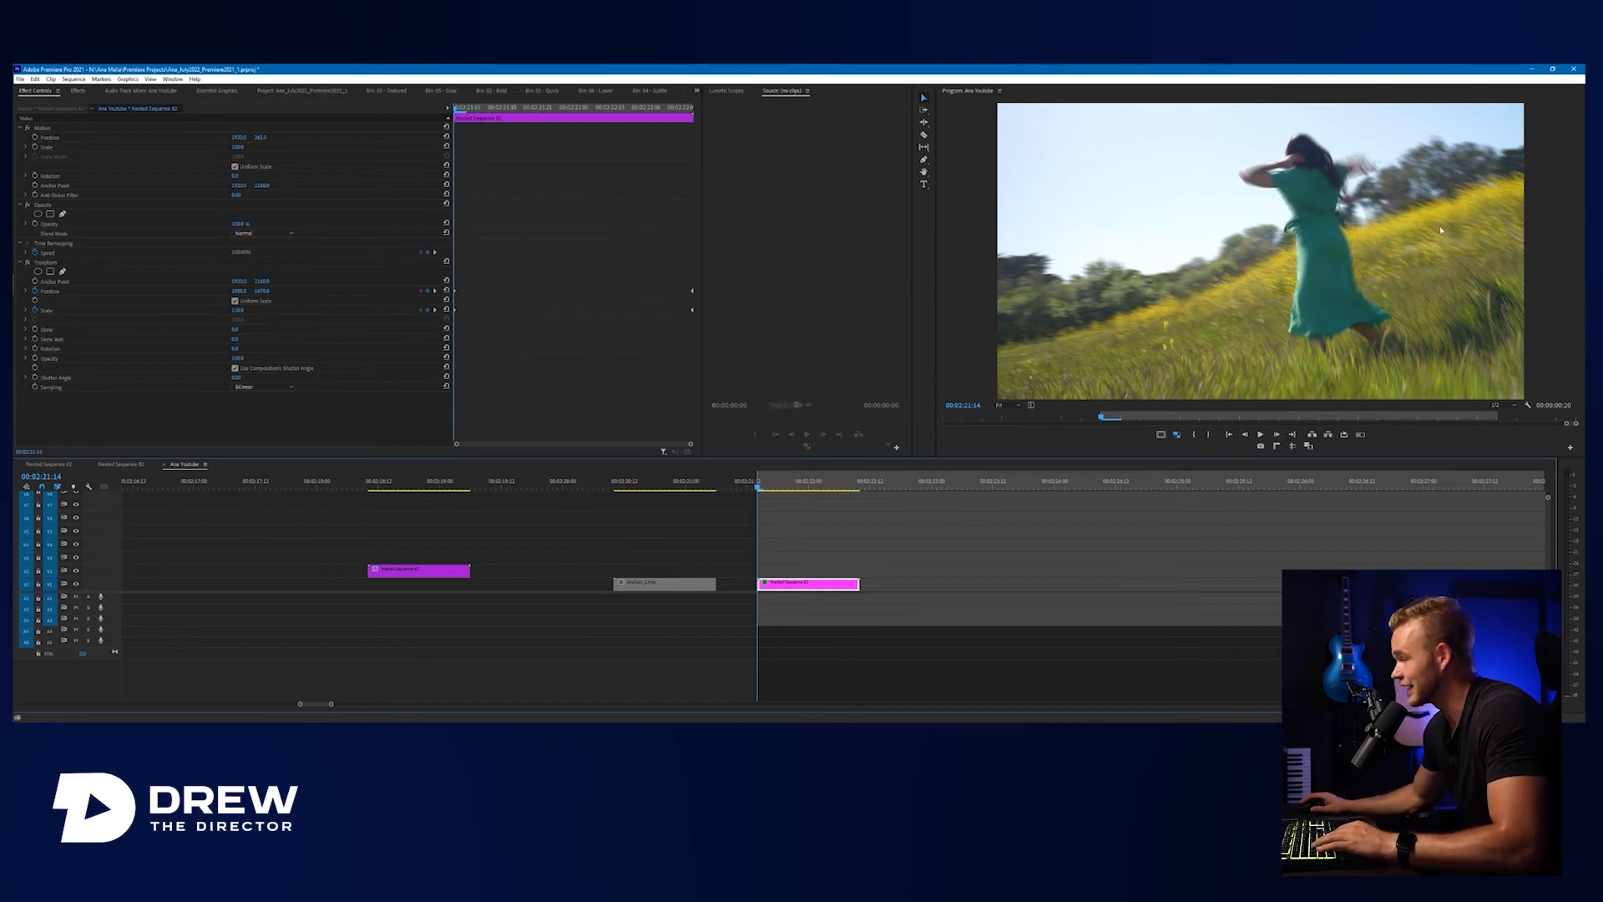
Scrub through the nested clip to its last frames to examine how the extended sky covers the moving frame.
left_click_drag(773, 485, 808, 505)
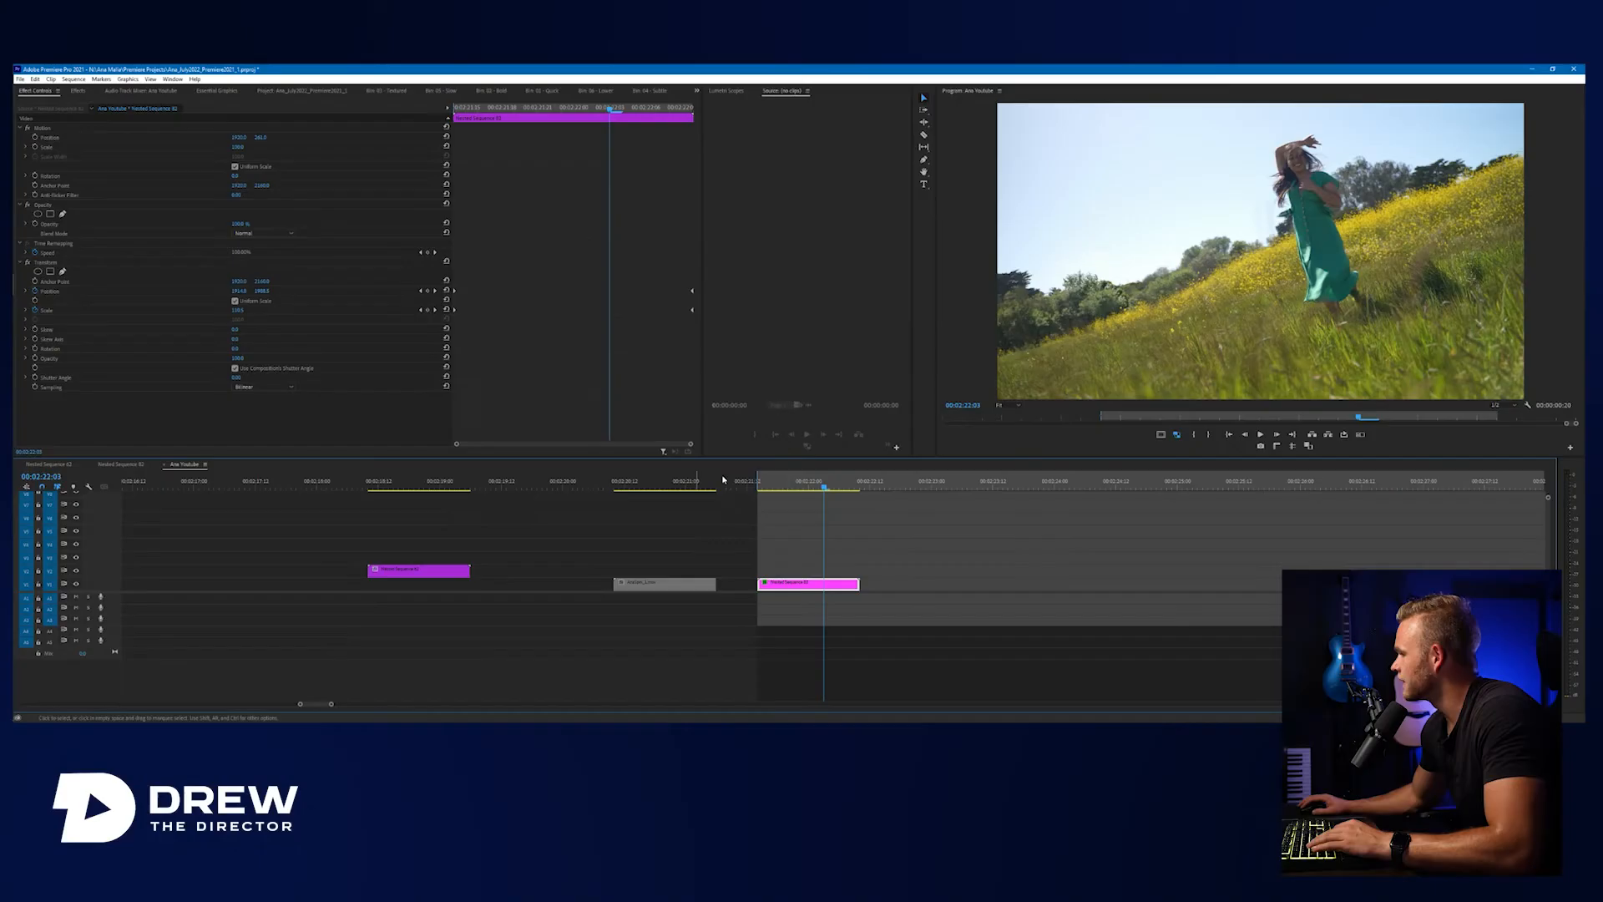
left_click_drag(783, 489, 793, 489)
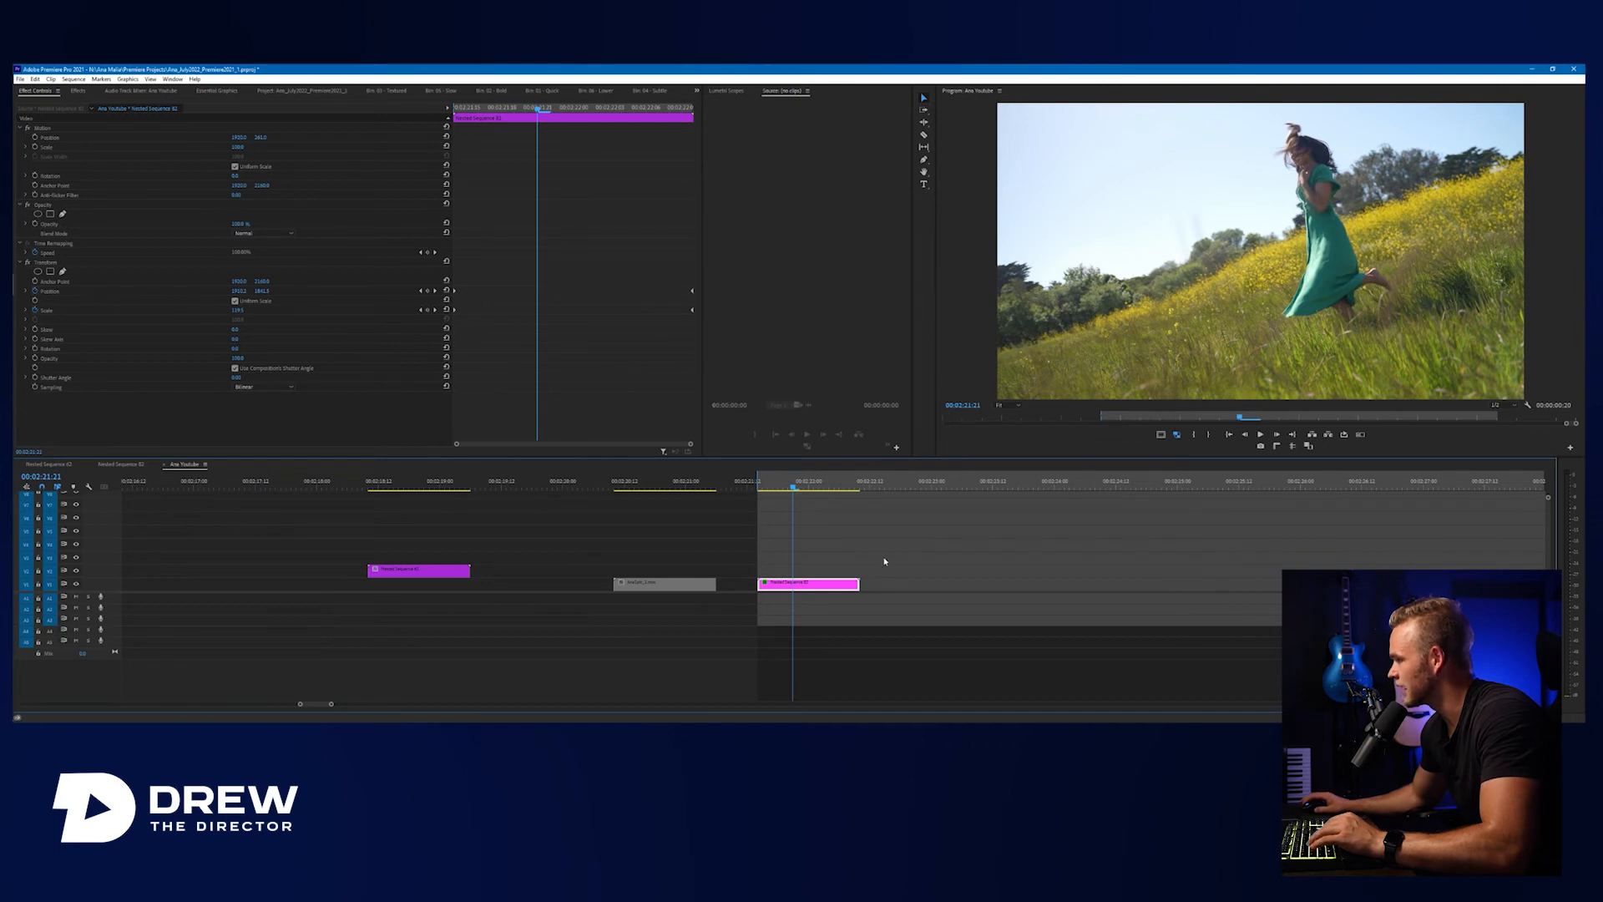
left_click_drag(790, 497, 840, 496)
left_click(891, 524)
key("Right")
key("Right")
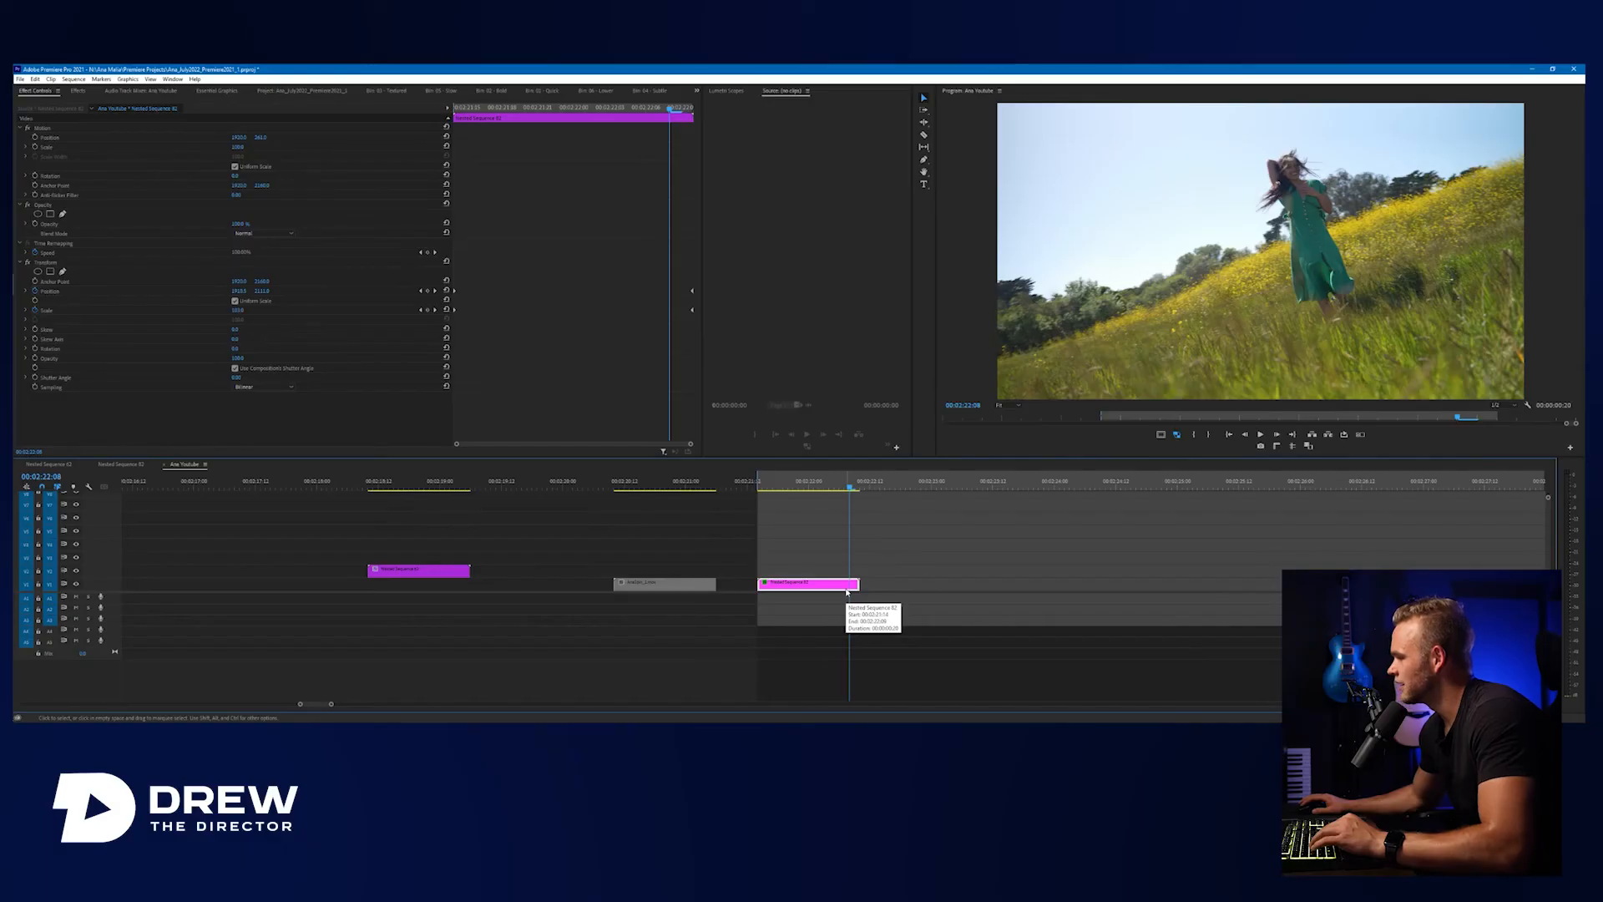
Disable the flipped sky clip inside the nested sequence and scrub the main sequence to see the frame without it.
double_click(846, 584)
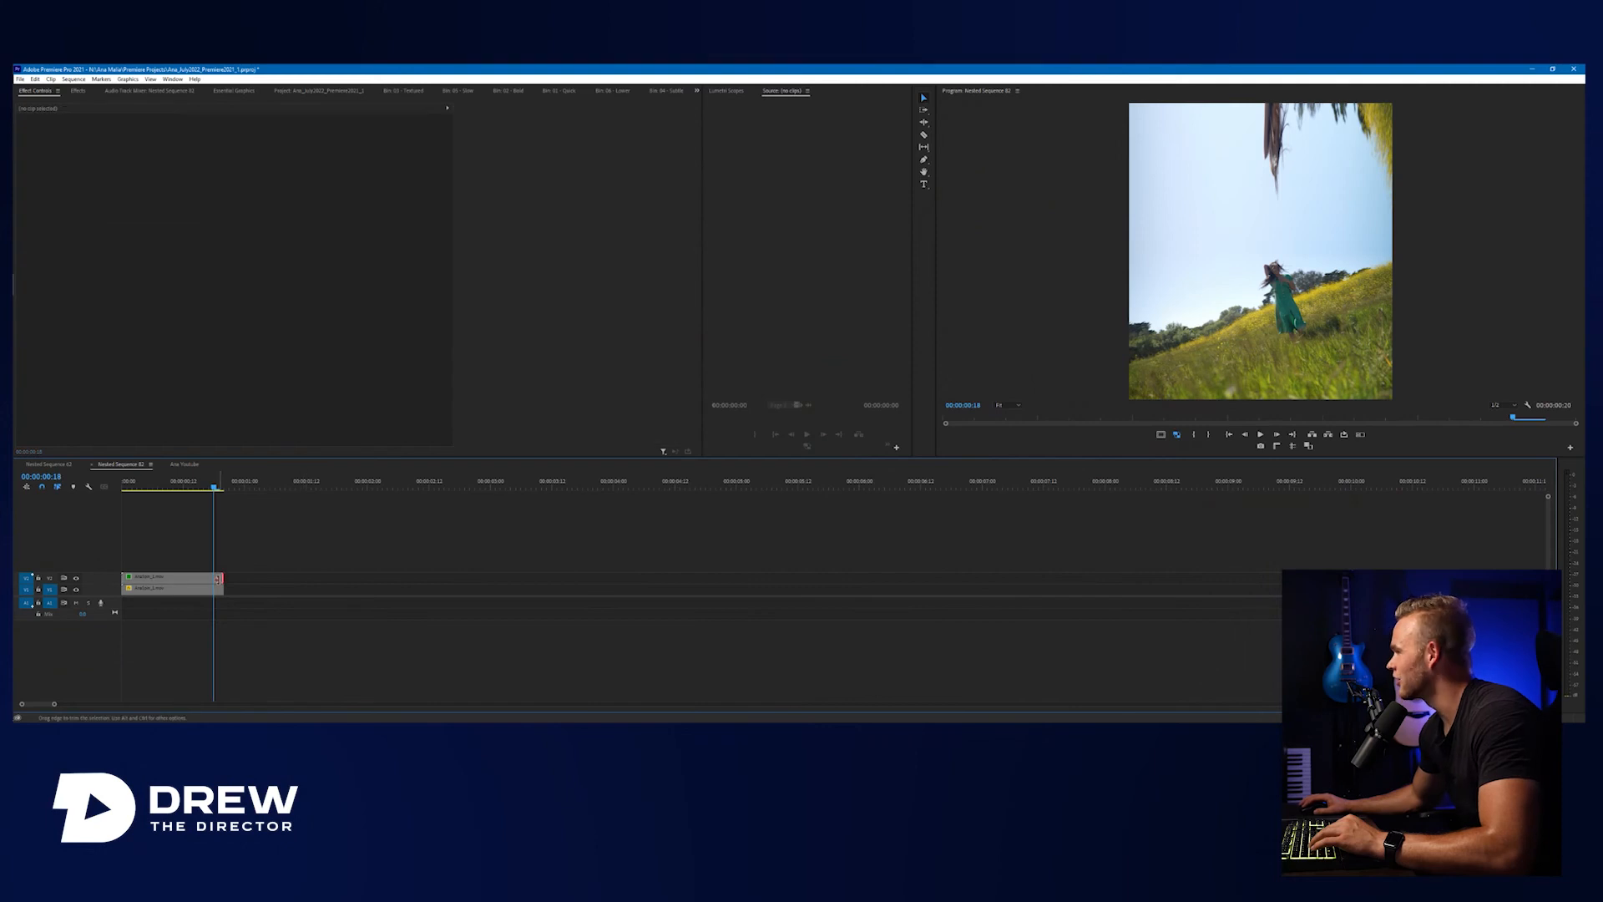
left_click(219, 579)
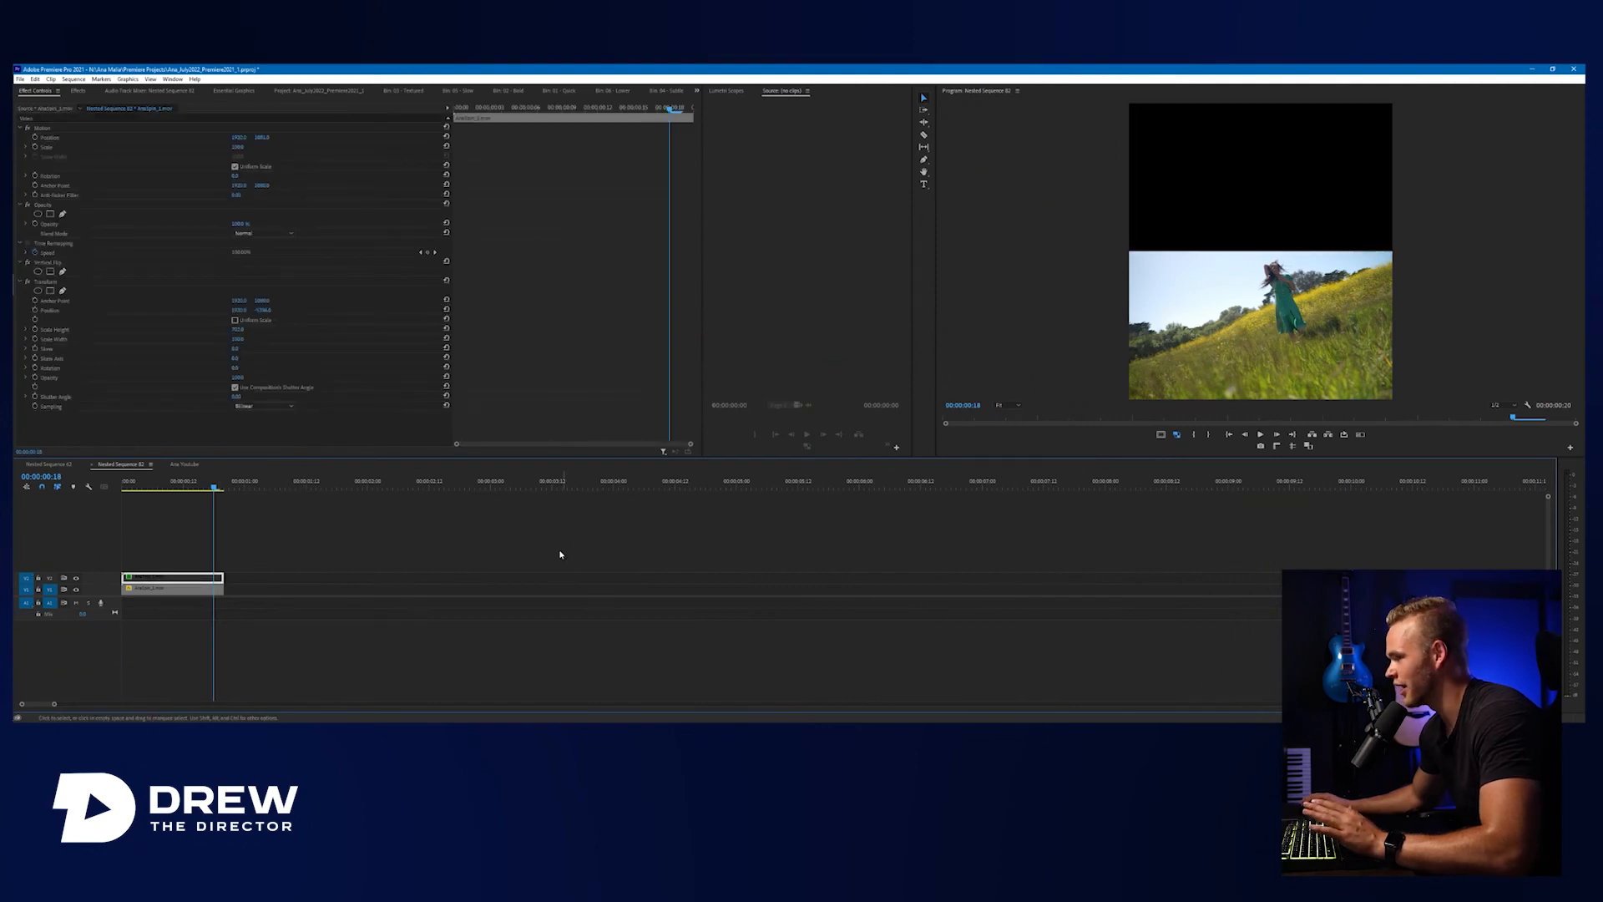
left_click(189, 464)
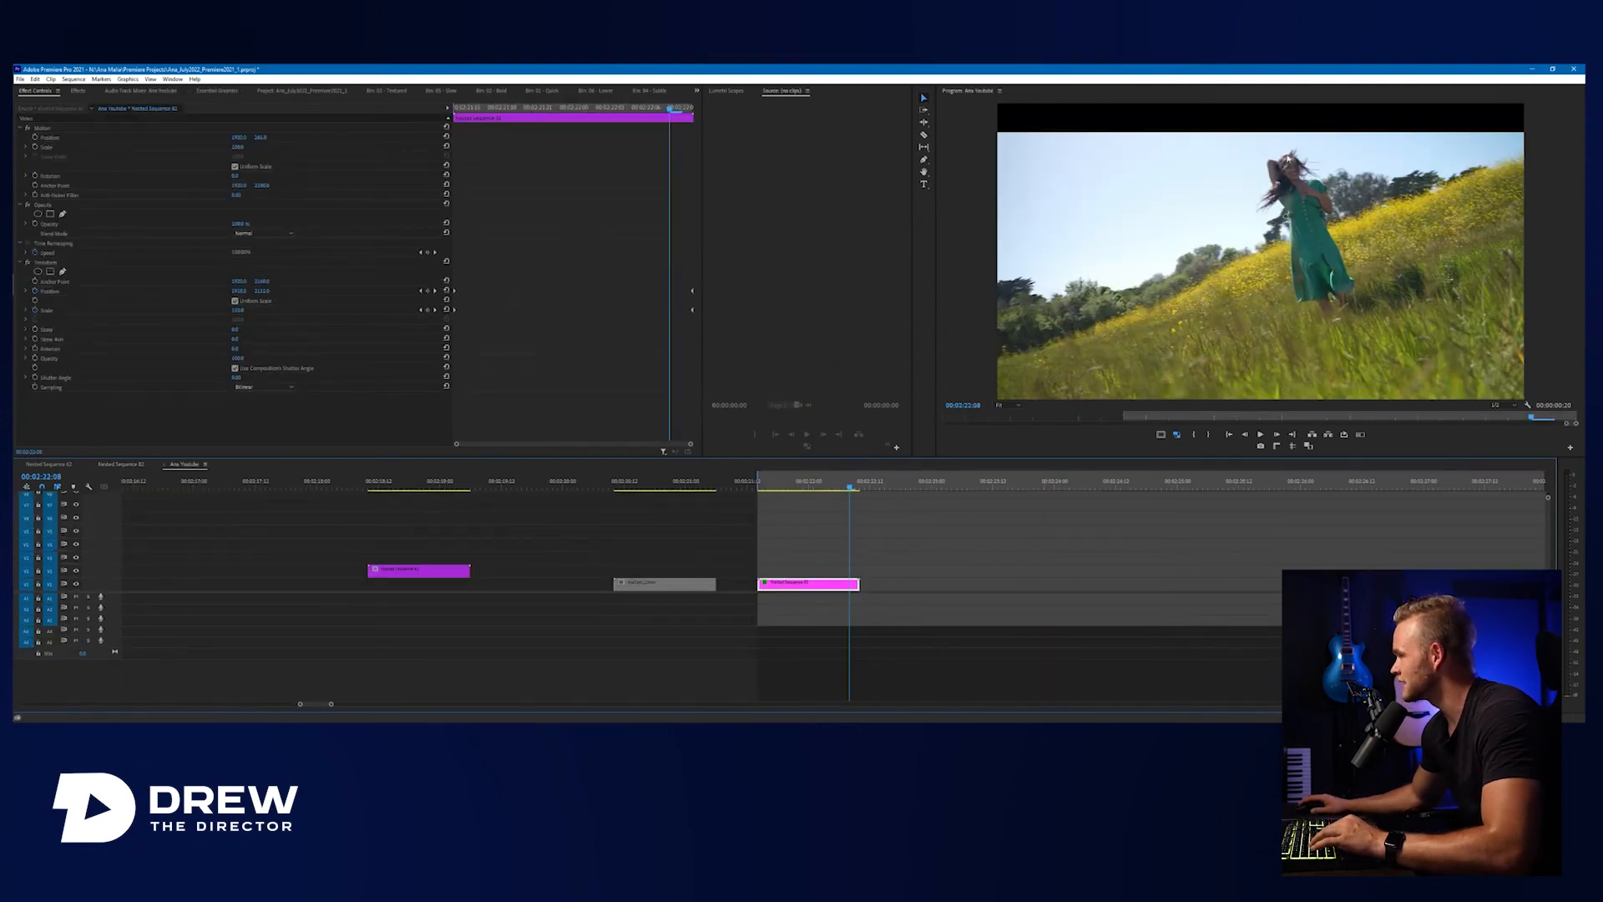
left_click_drag(854, 494, 780, 495)
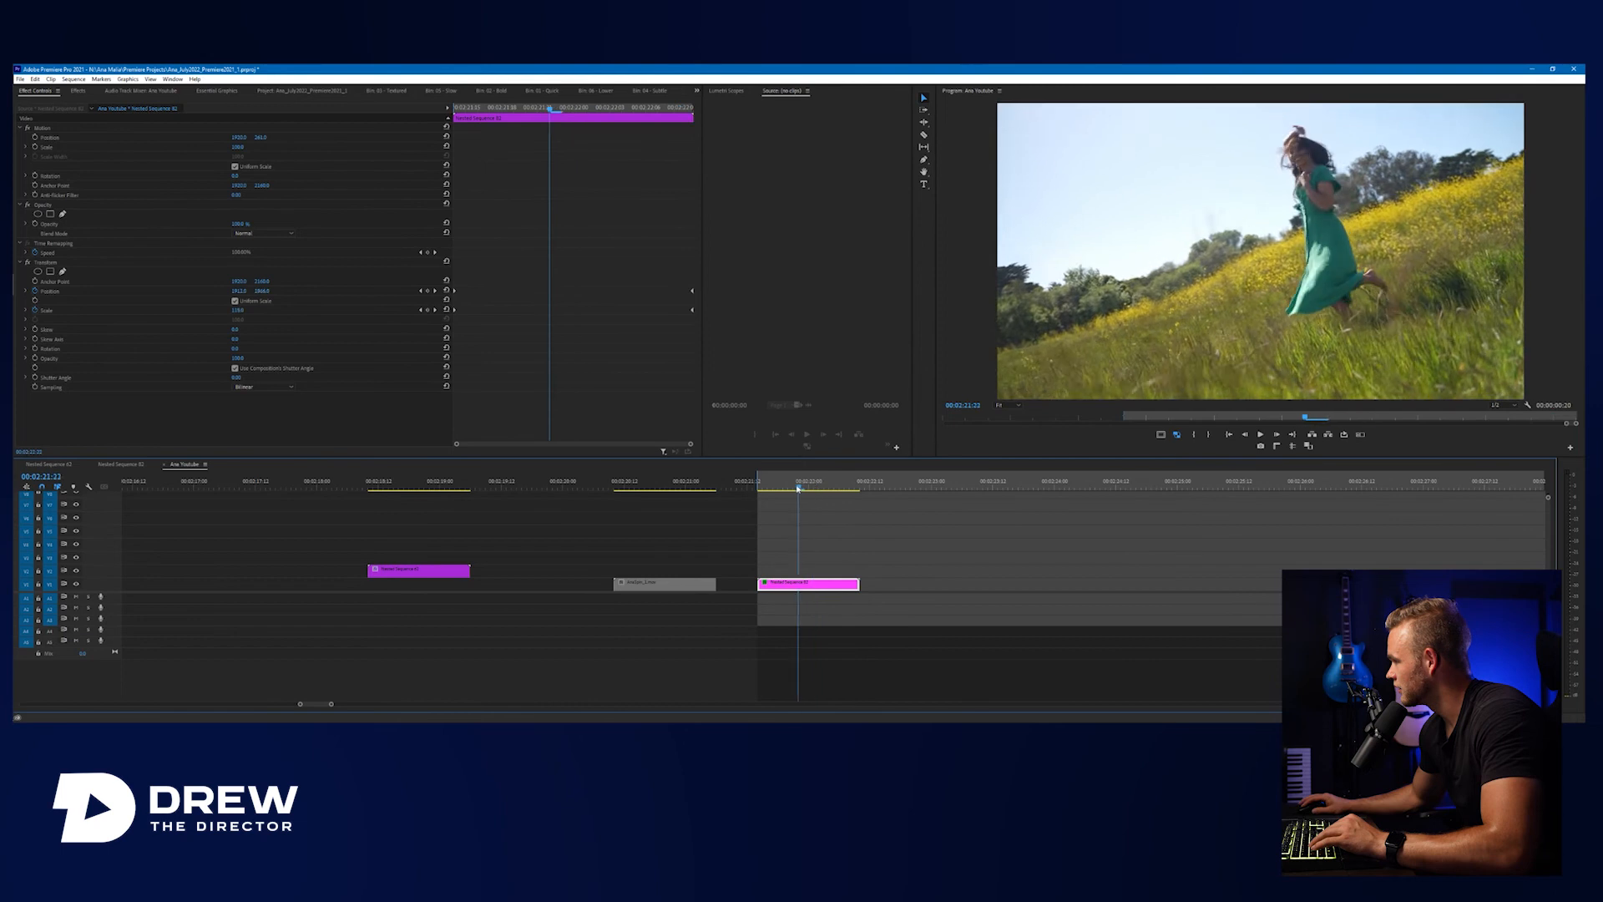